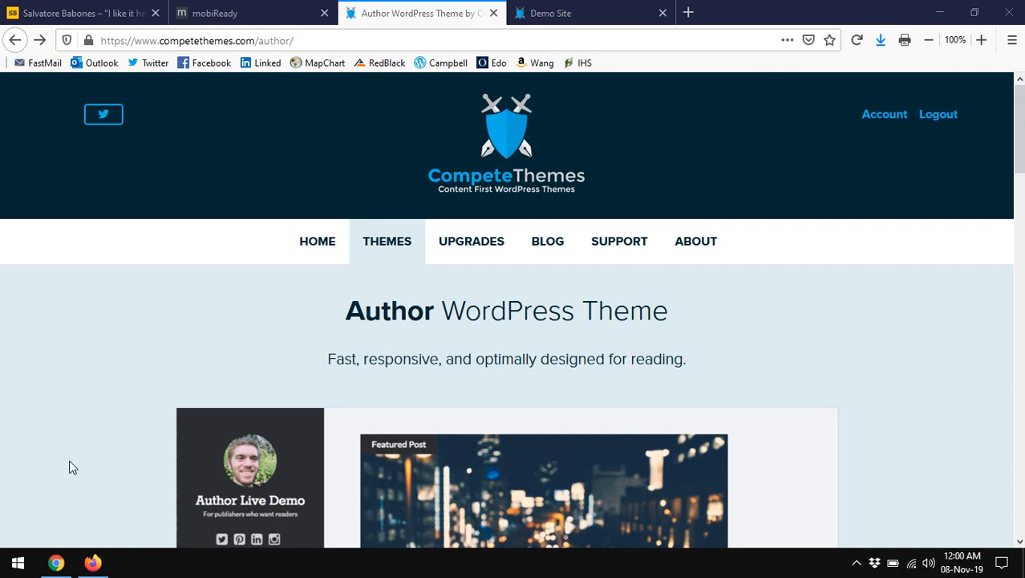
# - Switch to Chrome and look through the published site's home page, including its posts and sidebar
pyautogui.click(57, 562)
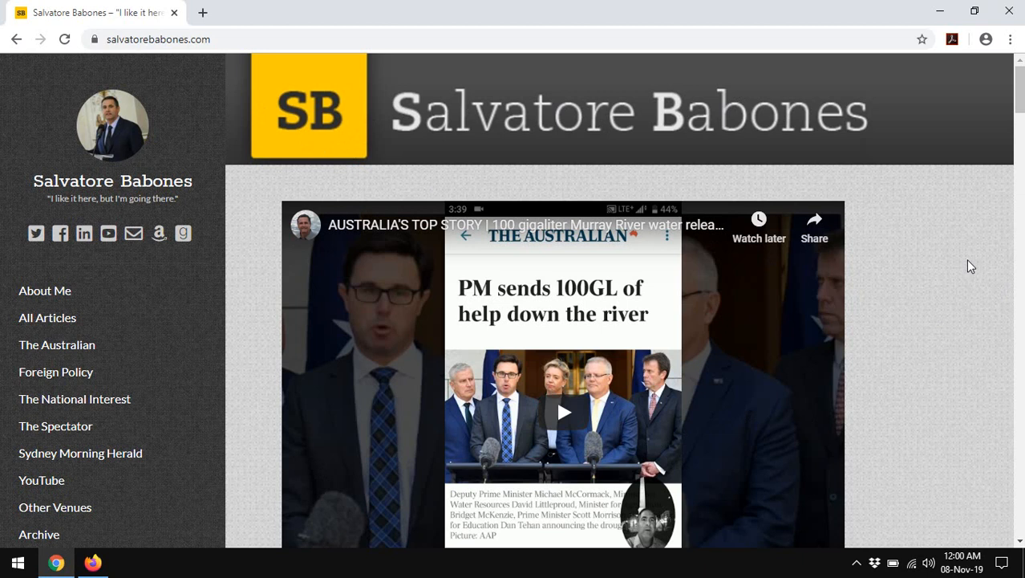
pyautogui.scroll(-2, 970, 265)
pyautogui.scroll(2, 970, 266)
pyautogui.scroll(-10, 215, 301)
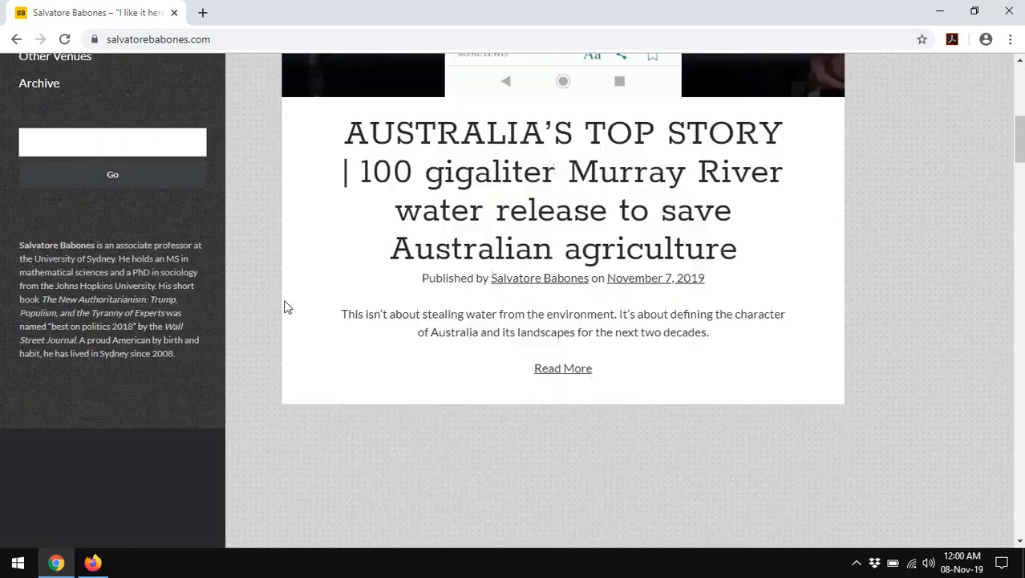
pyautogui.scroll(-4, 291, 312)
pyautogui.scroll(5, 285, 309)
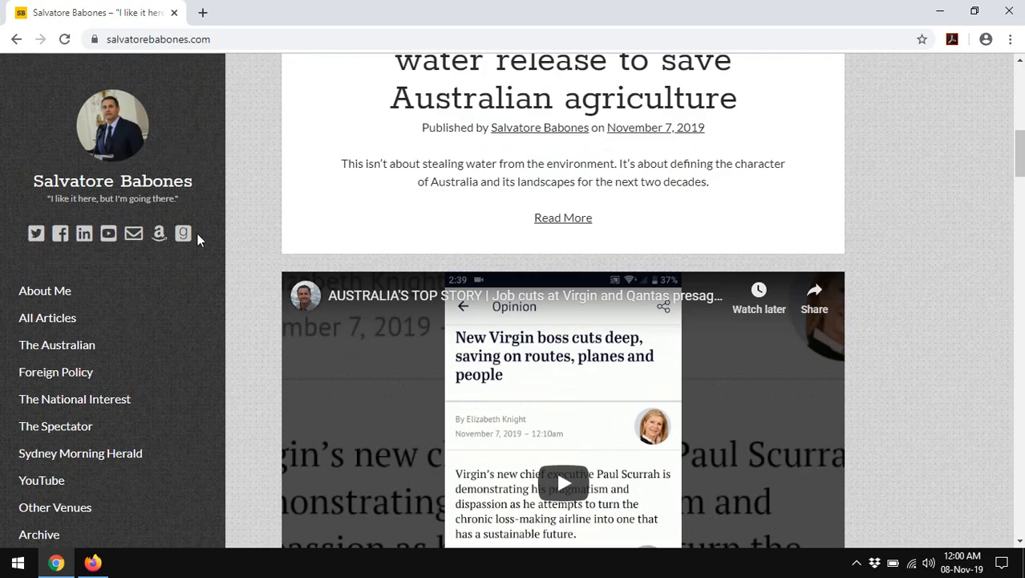
# - Open the site's About Me page and look through its text and layout
pyautogui.click(41, 298)
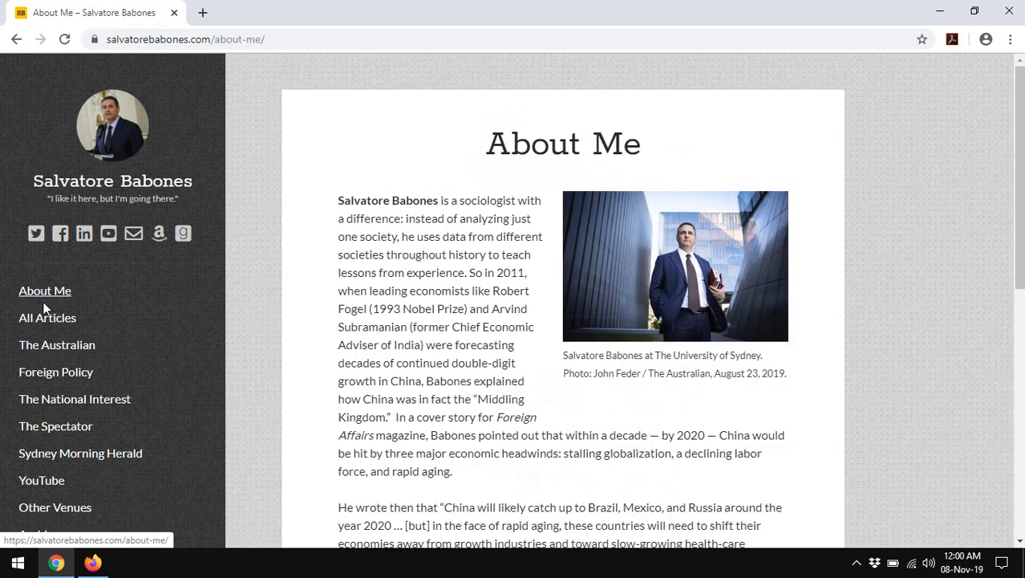
pyautogui.scroll(-3, 45, 351)
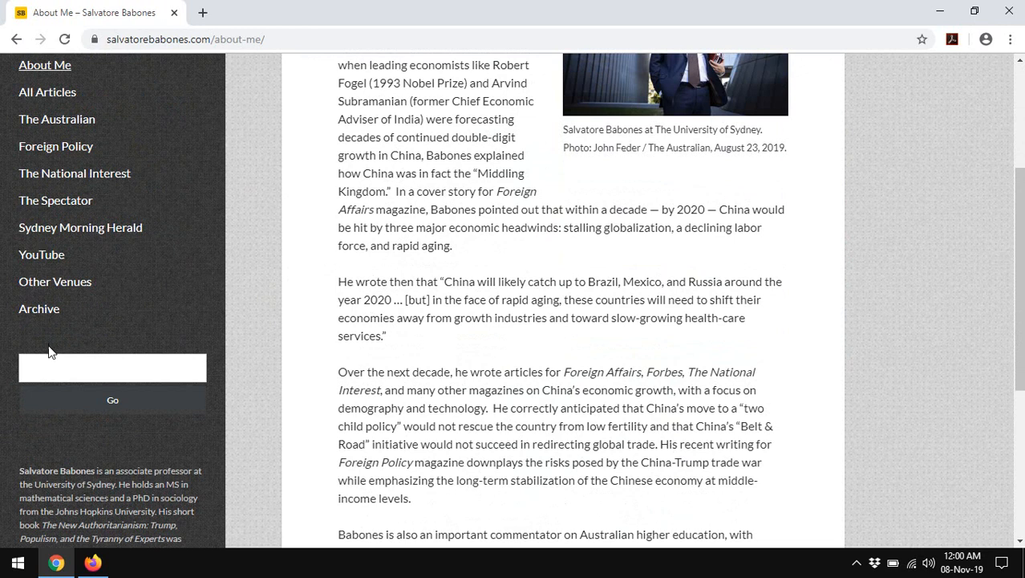
pyautogui.scroll(-1, 49, 350)
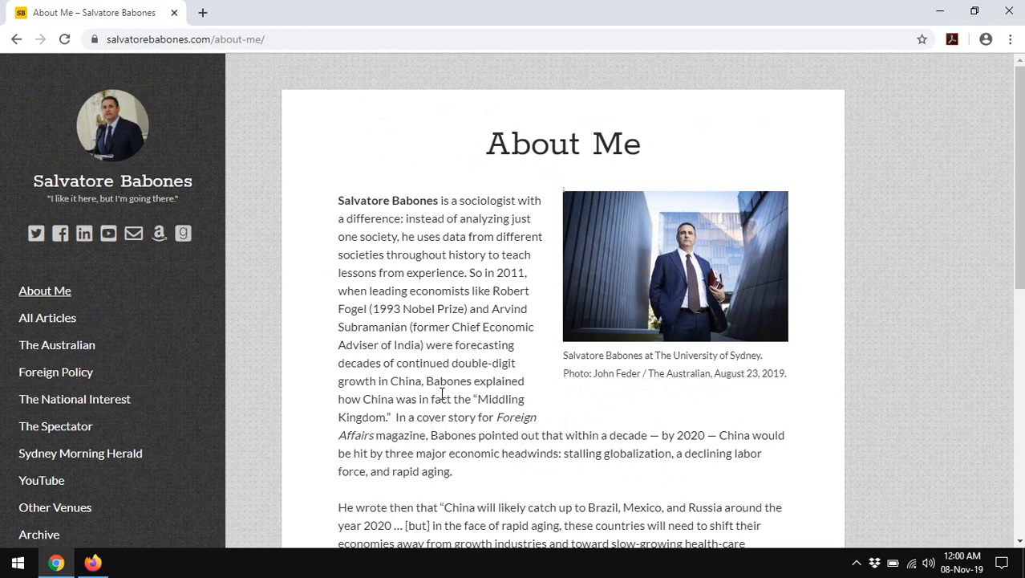
pyautogui.scroll(-5, 462, 360)
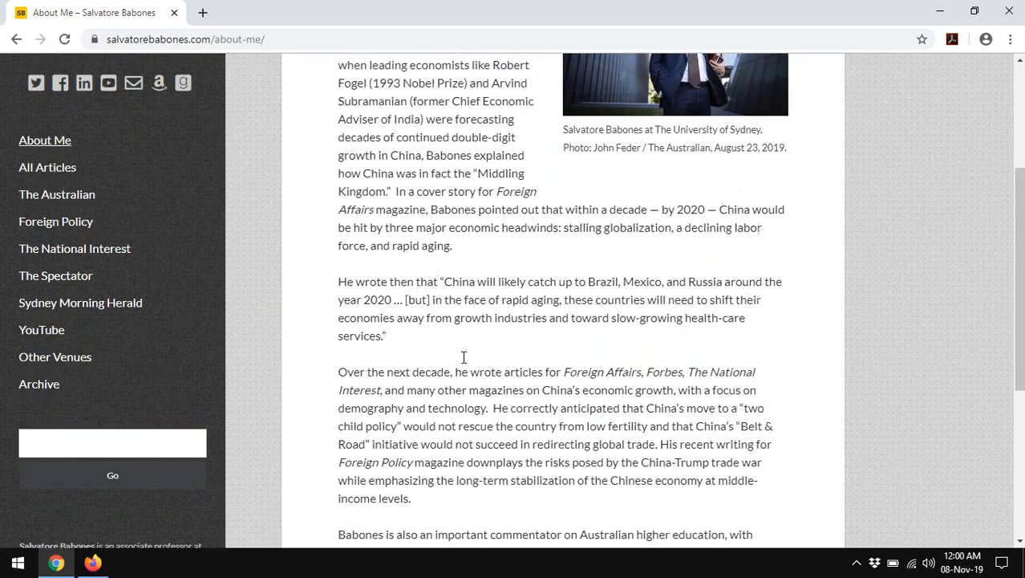
pyautogui.scroll(1, 473, 363)
pyautogui.scroll(5, 473, 363)
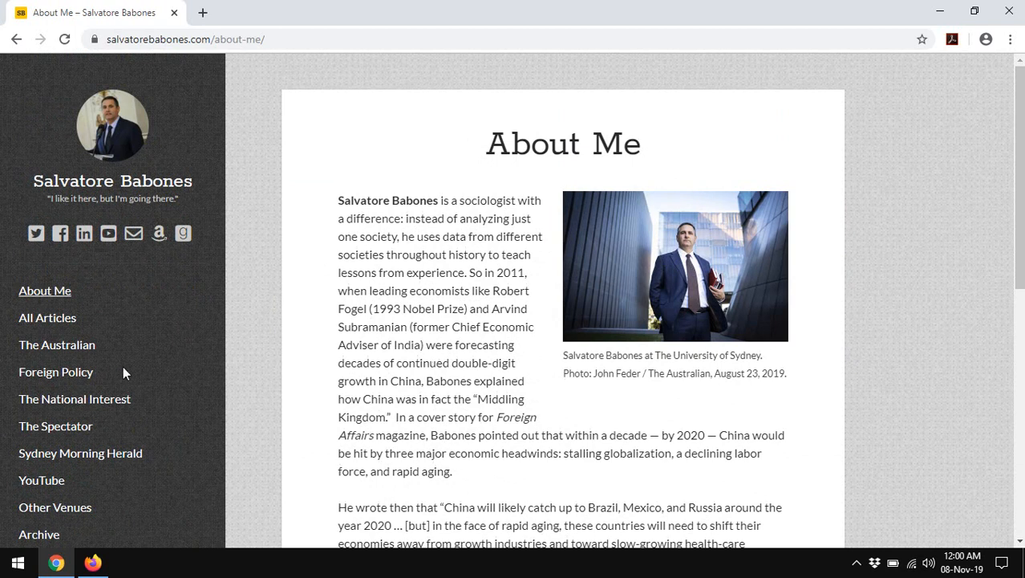
# - Open The Australian category page and look through its article listing
pyautogui.click(60, 350)
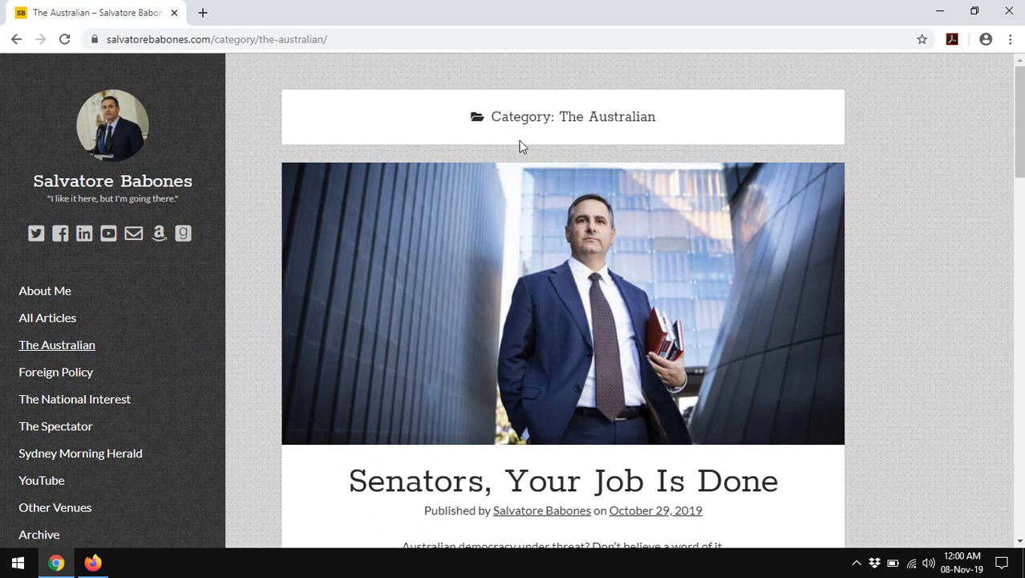
pyautogui.scroll(-13, 344, 257)
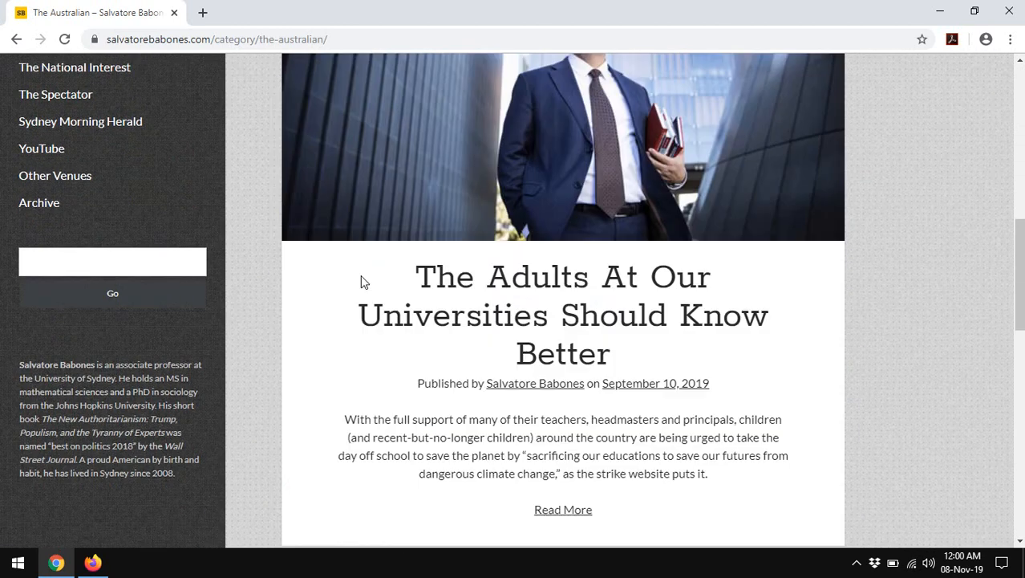
pyautogui.scroll(13, 361, 291)
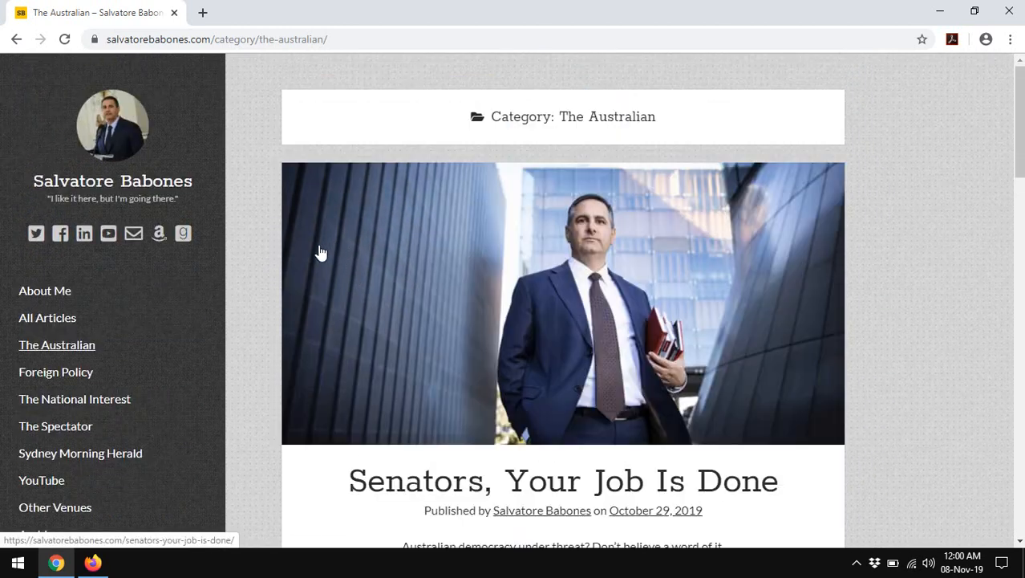
# - Switch to Firefox and open the WordPress Customizer for the logged-in site
pyautogui.click(92, 562)
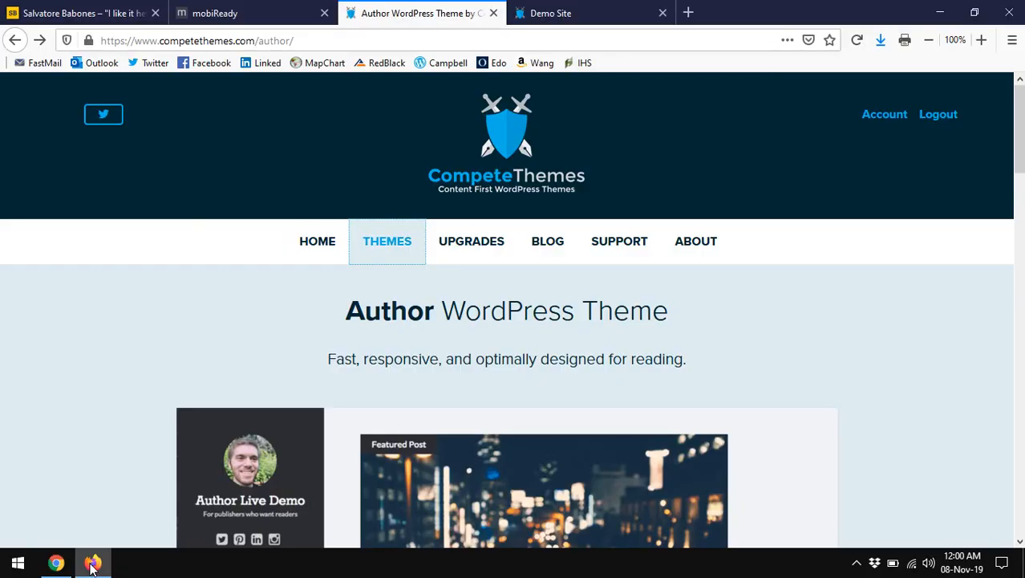
pyautogui.click(94, 12)
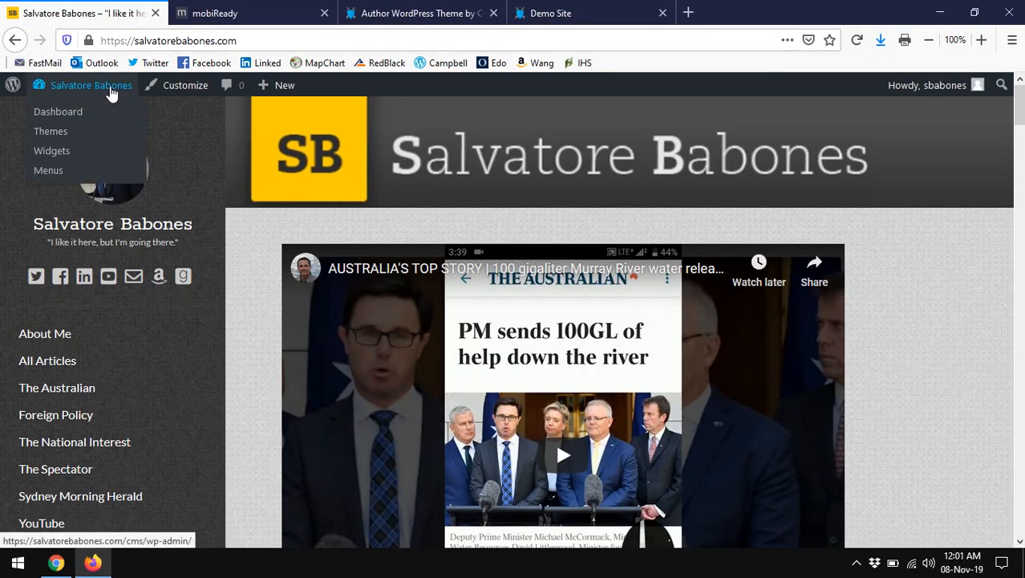
pyautogui.click(160, 88)
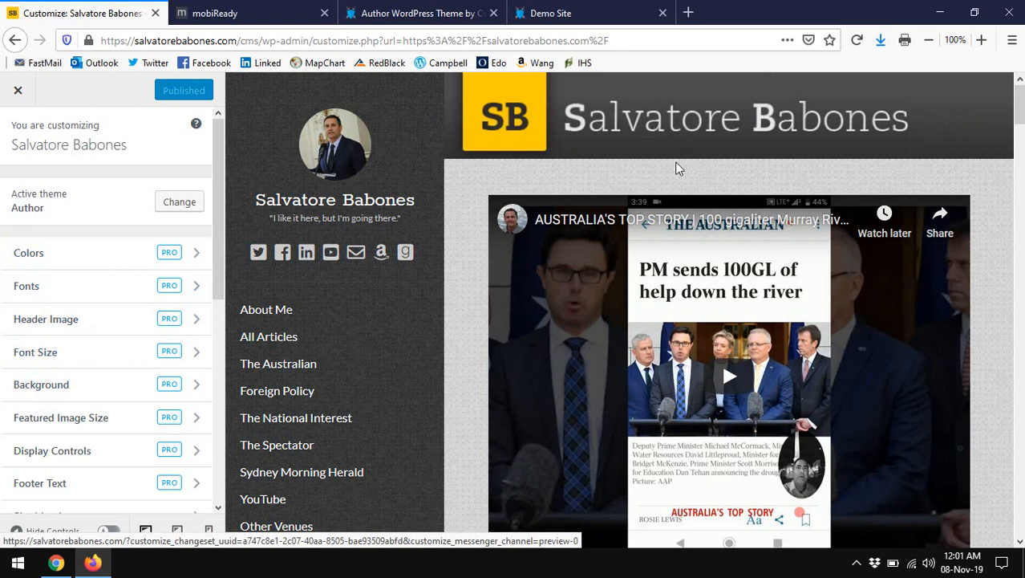
pyautogui.scroll(-4, 678, 165)
pyautogui.scroll(4, 669, 207)
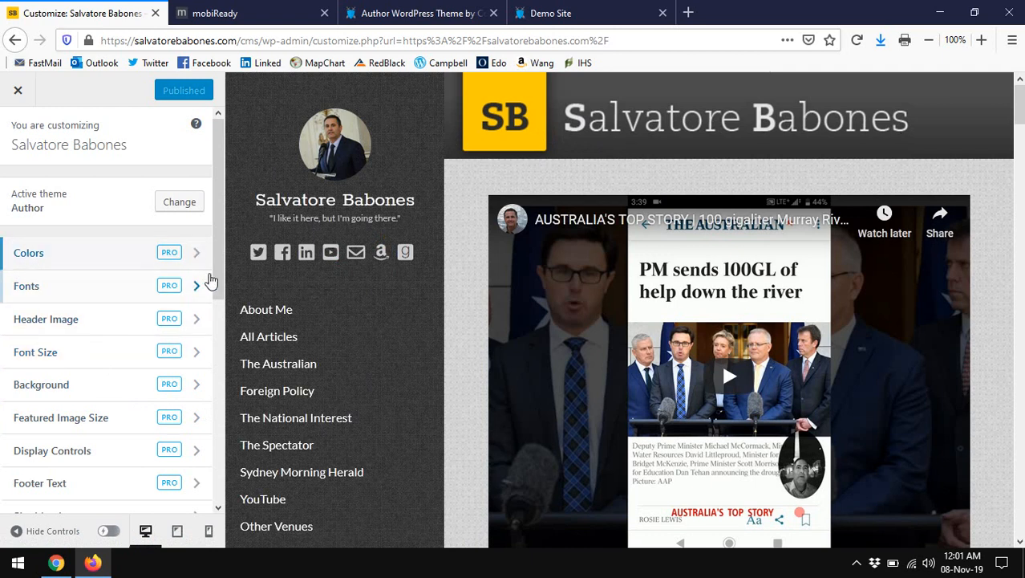
# - Compare the customized site in Chrome and Firefox with the Author theme's demo site, ending back in the Customizer
pyautogui.click(93, 562)
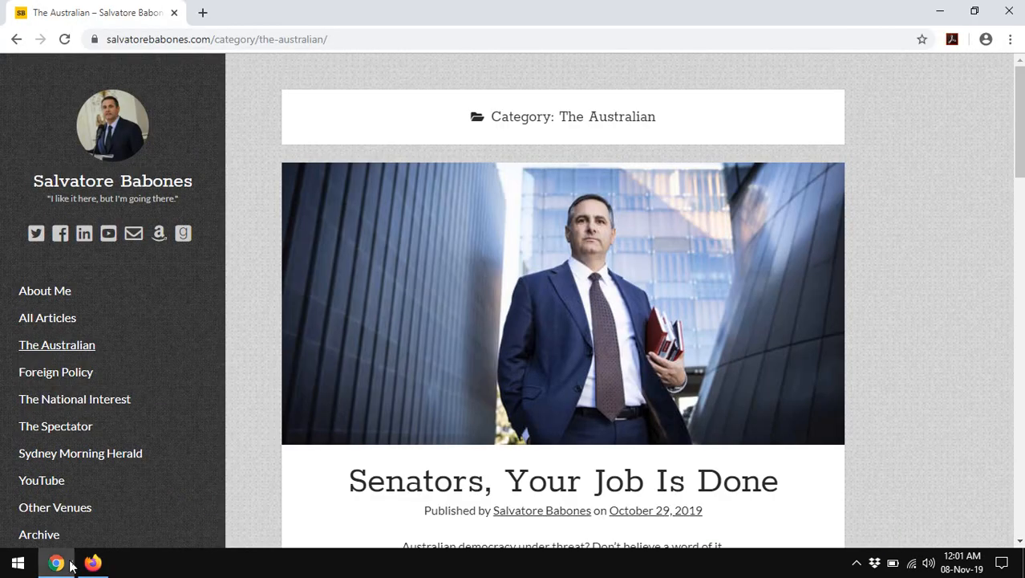
pyautogui.click(67, 566)
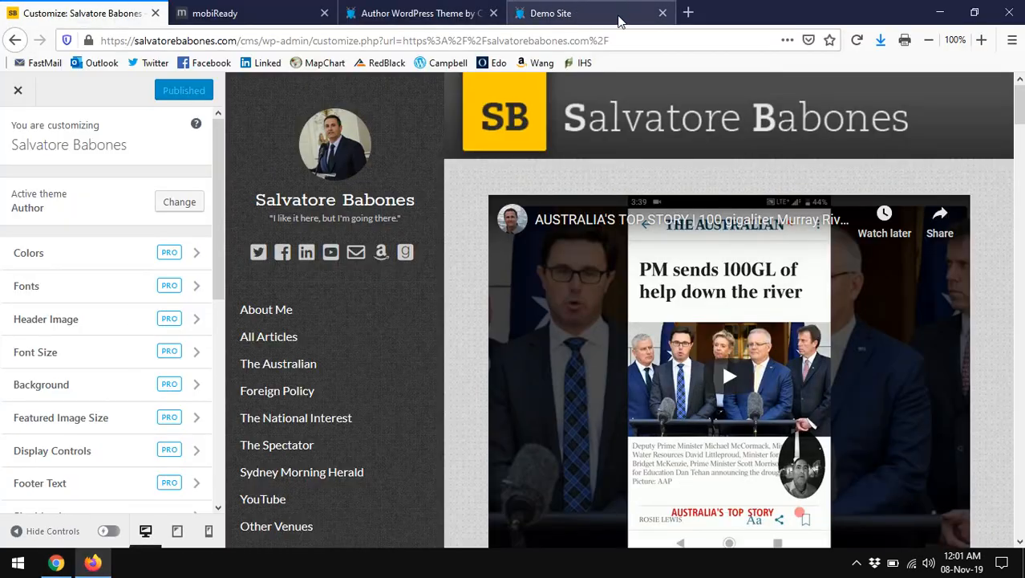
pyautogui.click(602, 20)
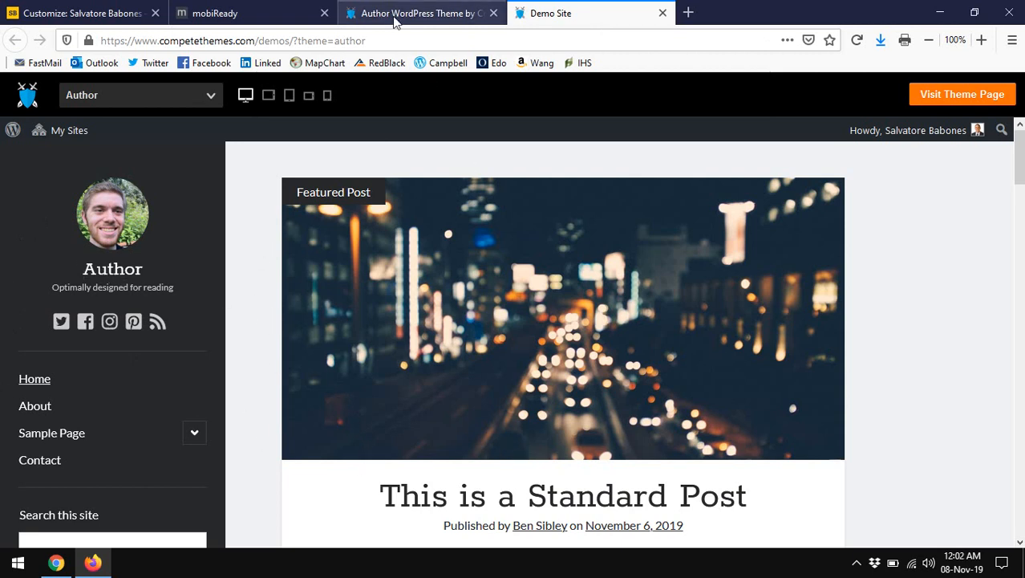
pyautogui.click(108, 11)
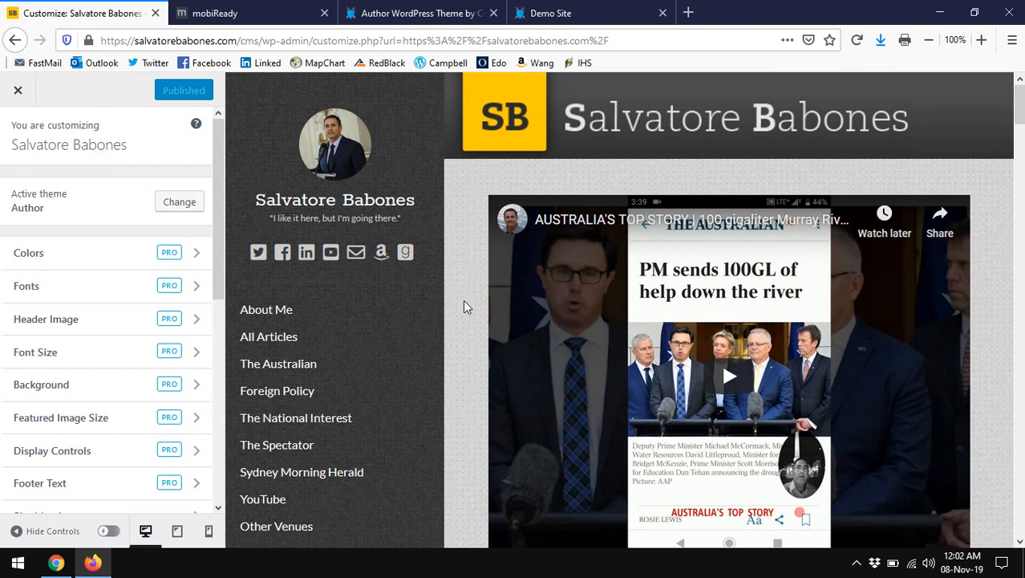
# - Examine the home page's posts and sidebar in the Customizer preview
pyautogui.scroll(-5, 874, 329)
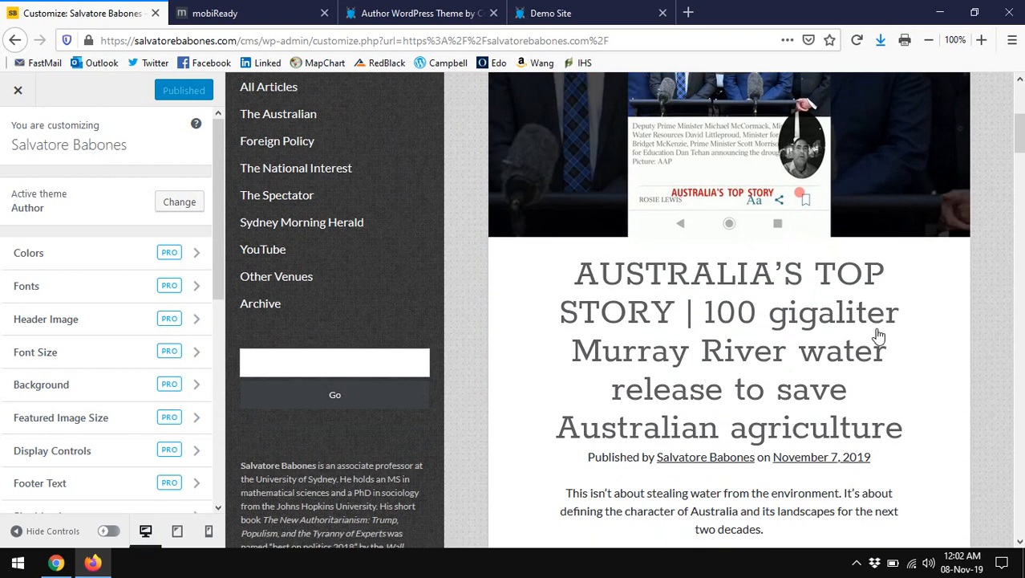
pyautogui.scroll(-2, 843, 317)
pyautogui.scroll(3, 825, 313)
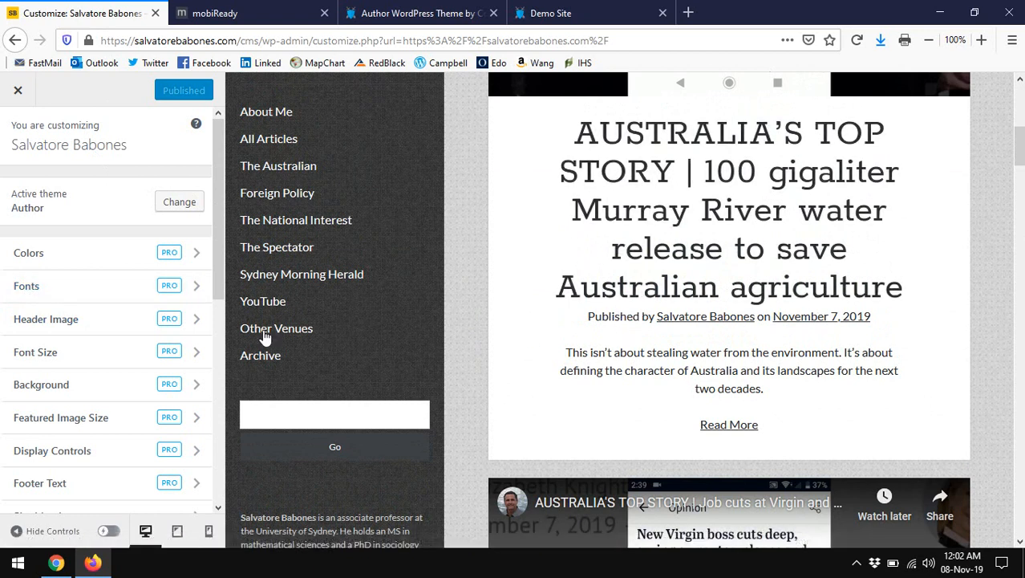
pyautogui.scroll(5, 718, 426)
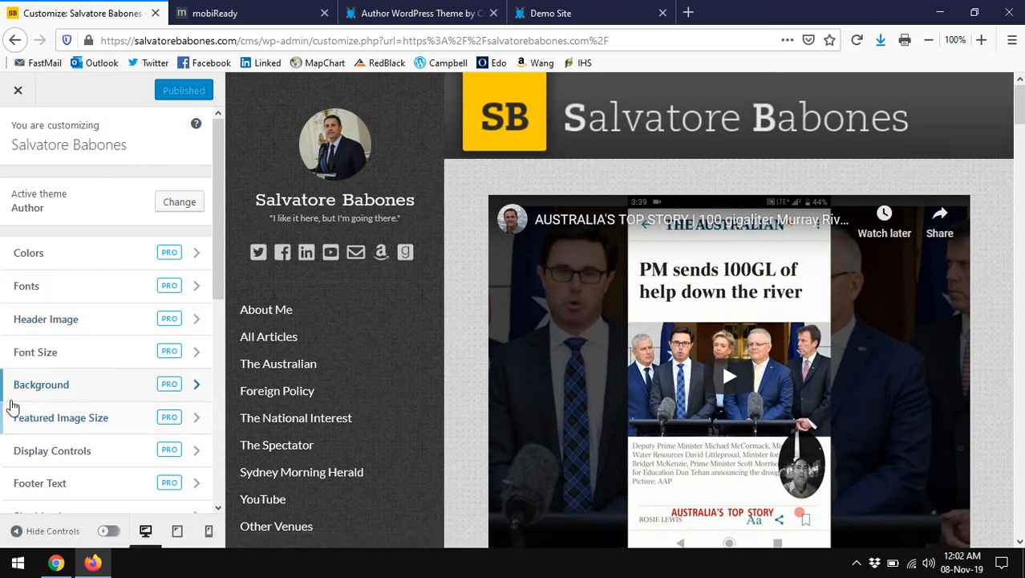
# - Replace the surname in the Site Identity title with "the Great"
pyautogui.scroll(-5, 28, 383)
pyautogui.scroll(-2, 28, 384)
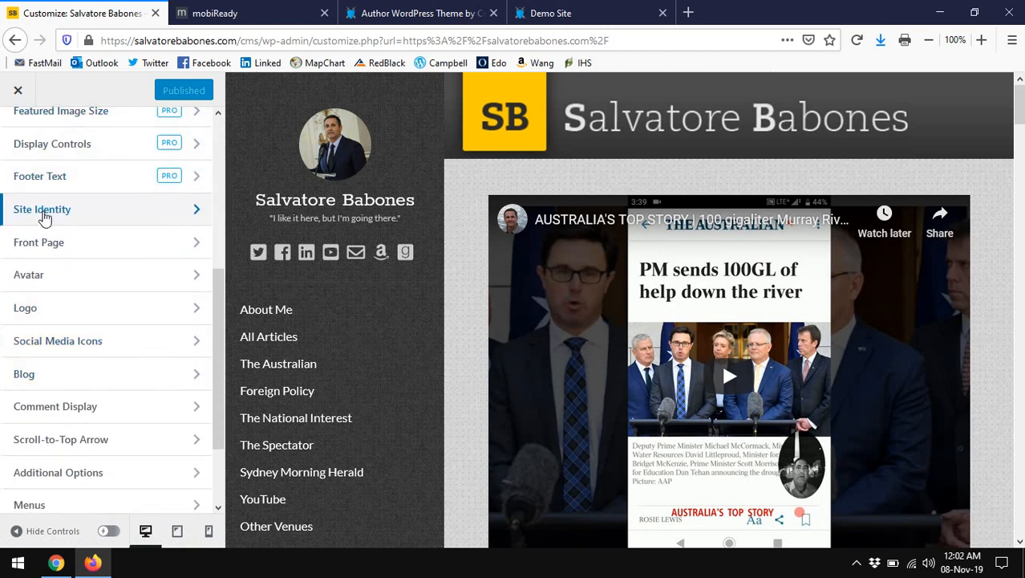
pyautogui.click(44, 209)
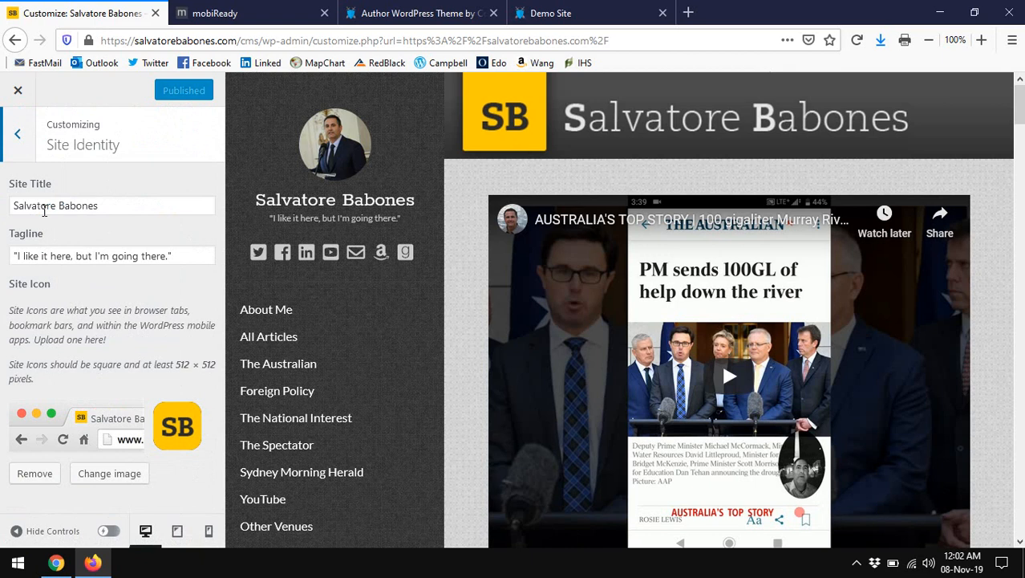
pyautogui.moveTo(42, 207); pyautogui.dragTo(46, 207)
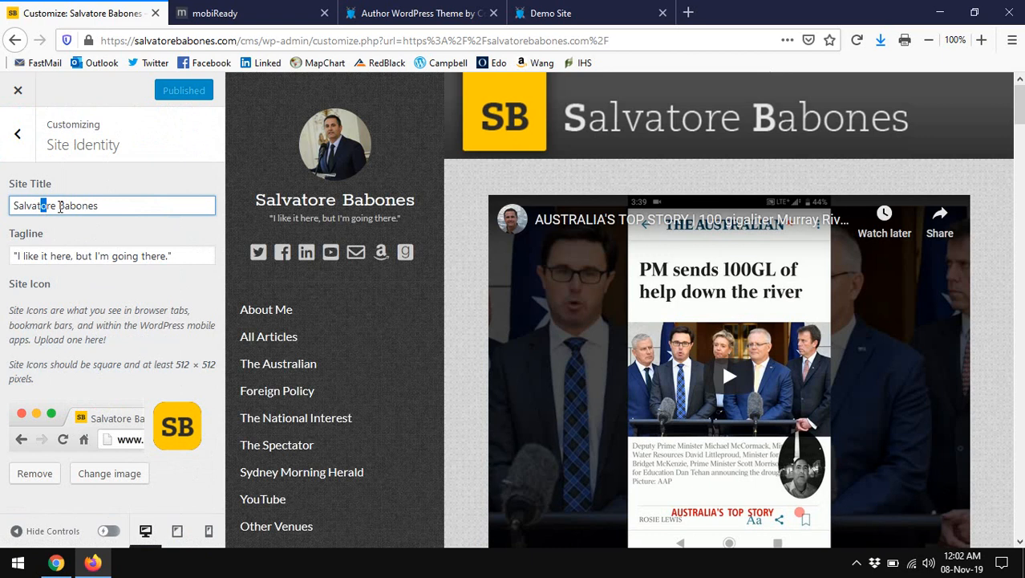
pyautogui.moveTo(59, 207); pyautogui.dragTo(108, 207)
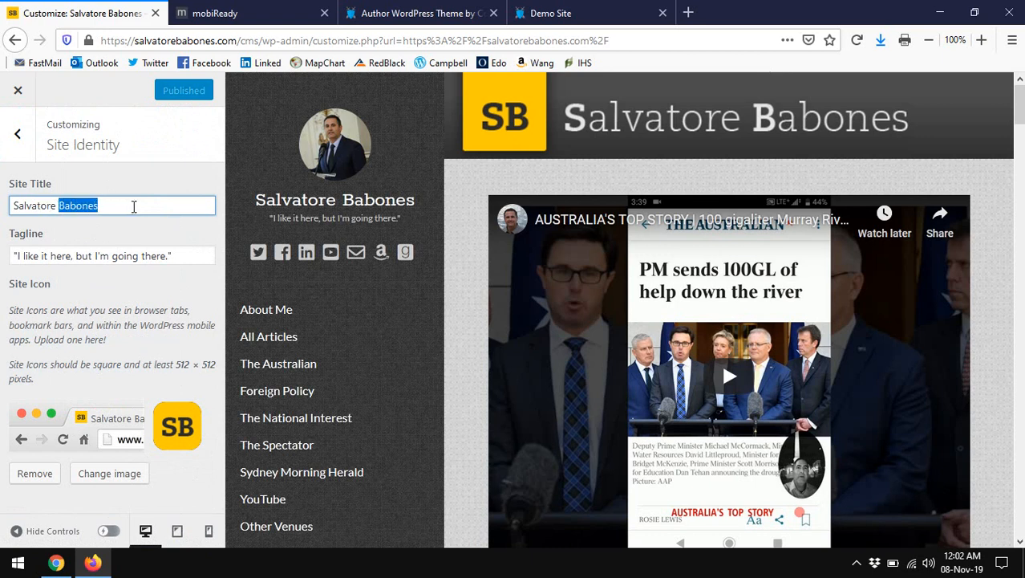
pyautogui.write('the Great')
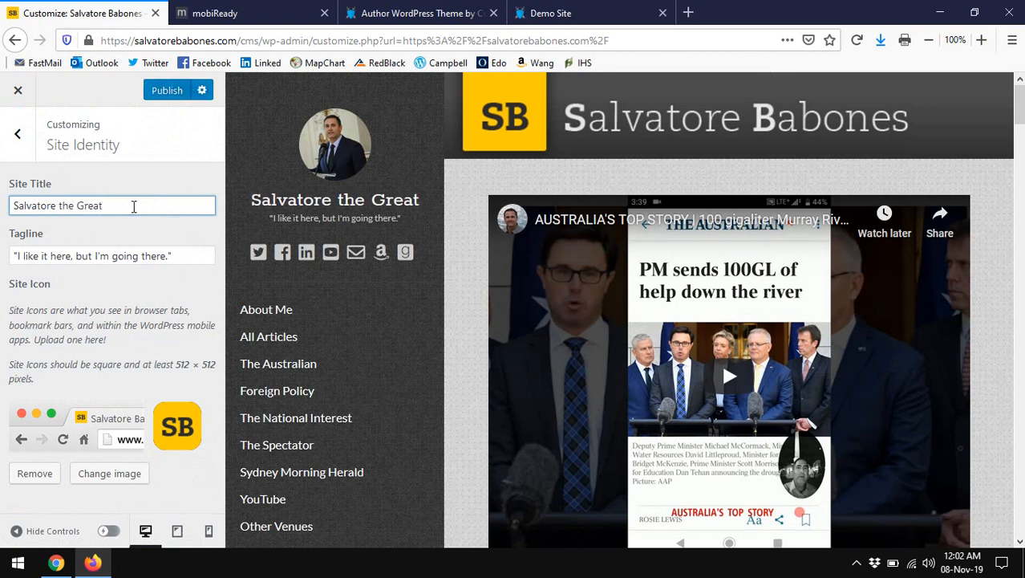
# - Restore the owner's surname in the site title and leave the Site Identity settings
pyautogui.press('BackSpace')
pyautogui.press('BackSpace')
pyautogui.press('BackSpace')
pyautogui.press('BackSpace')
pyautogui.press('BackSpace')
pyautogui.press('BackSpace')
pyautogui.press('BackSpace')
pyautogui.press('BackSpace')
pyautogui.press('BackSpace')
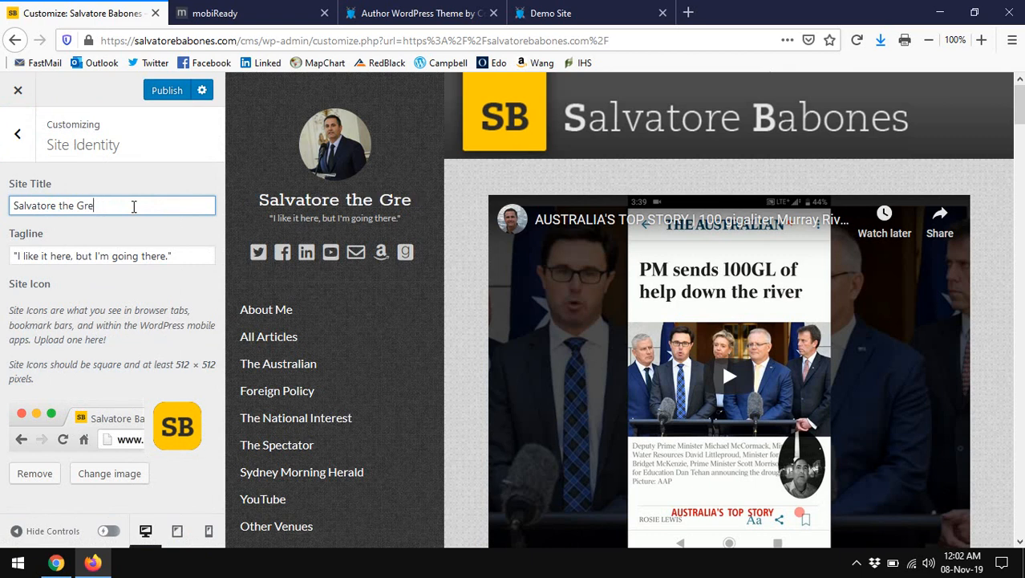
pyautogui.write('Babones')
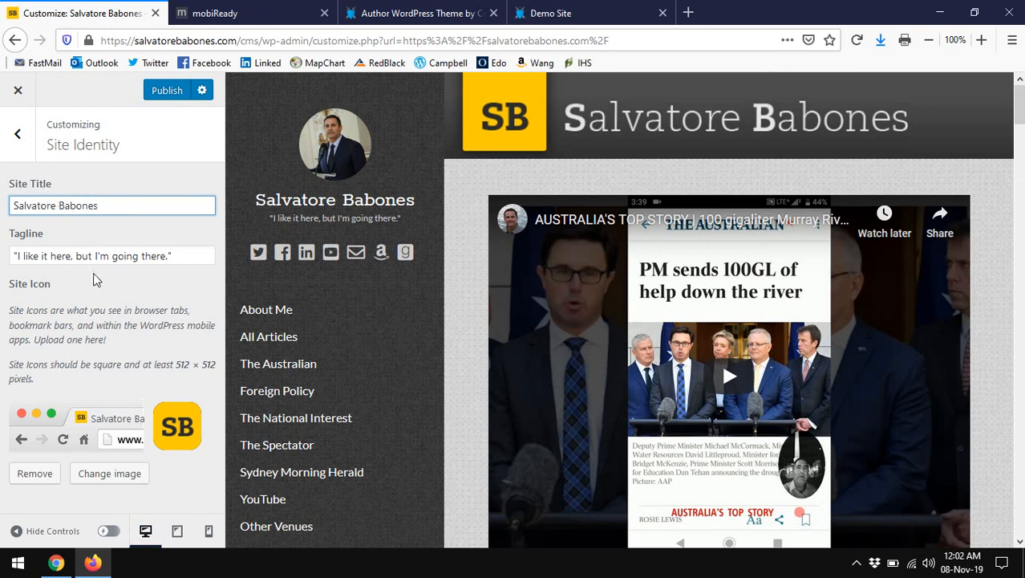
pyautogui.click(15, 138)
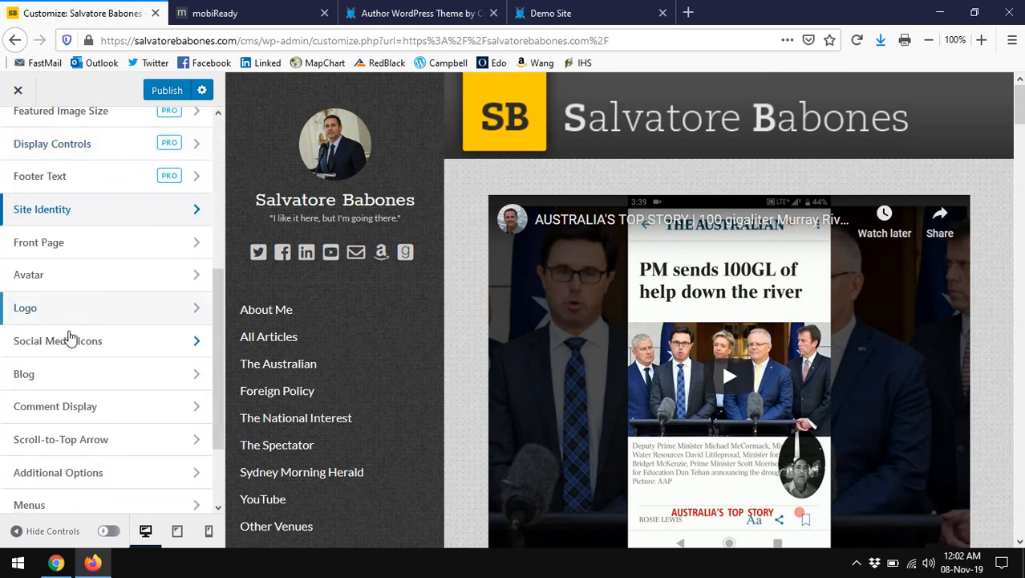
# - Review the Avatar image source and the profile URLs under Social Media Icons, and return to the Customizer's main list
pyautogui.click(50, 277)
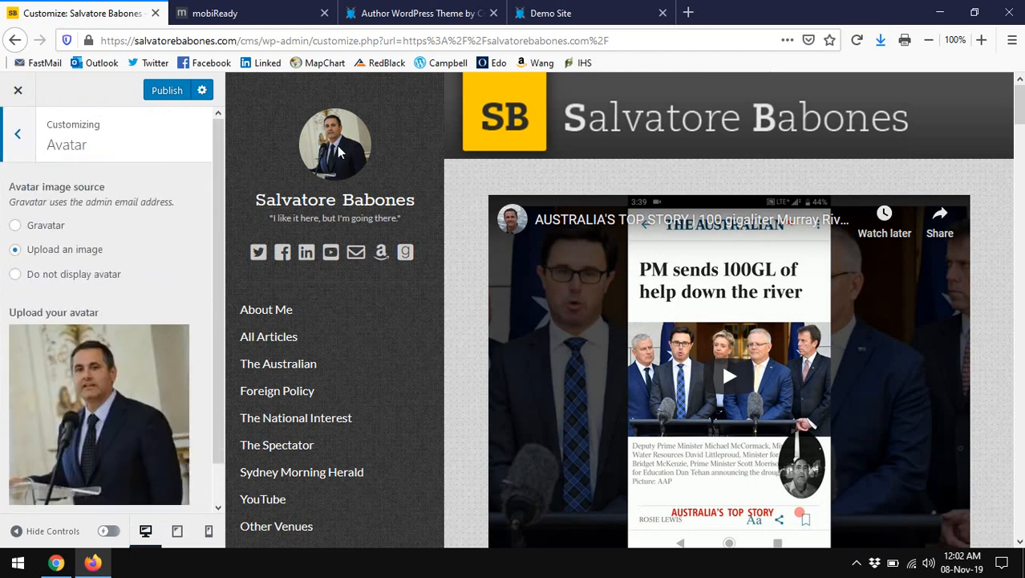
pyautogui.click(18, 135)
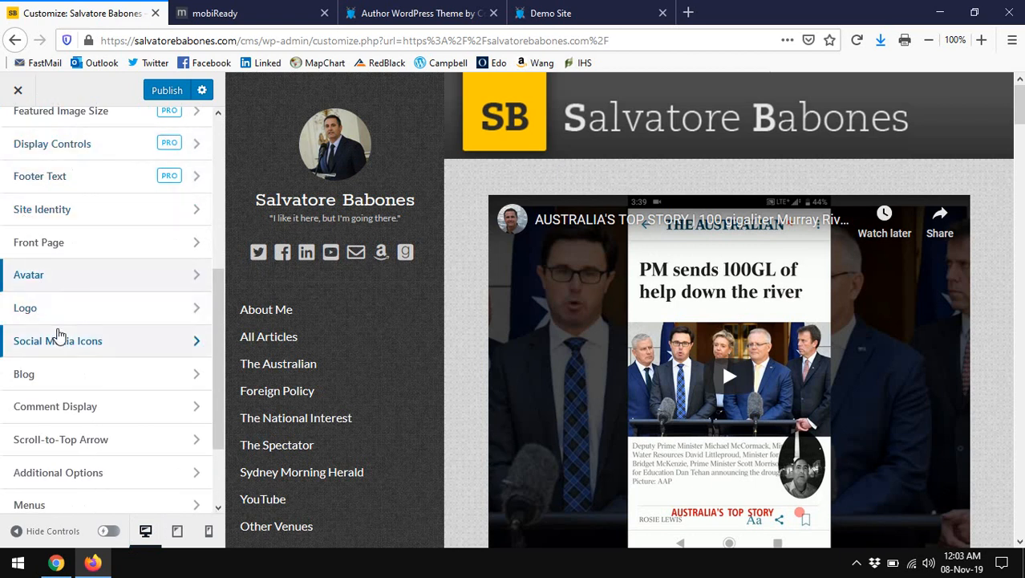
pyautogui.click(59, 340)
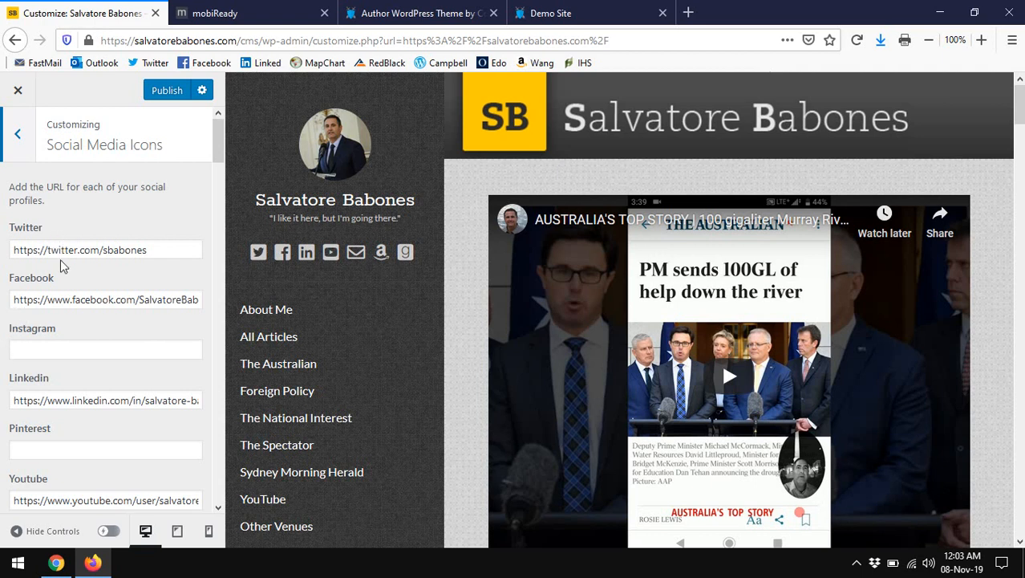
pyautogui.scroll(-10, 64, 267)
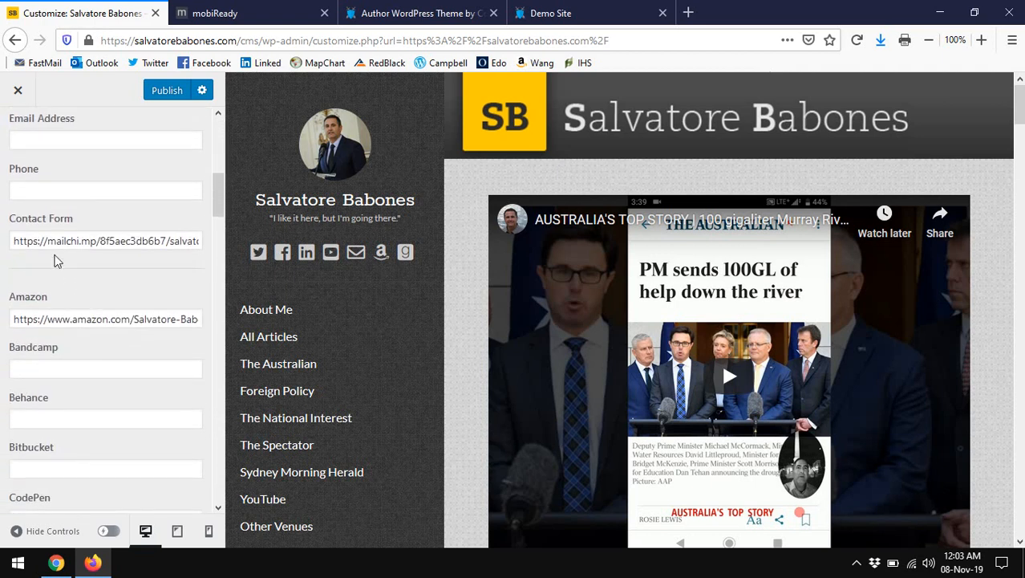
pyautogui.scroll(-12, 44, 319)
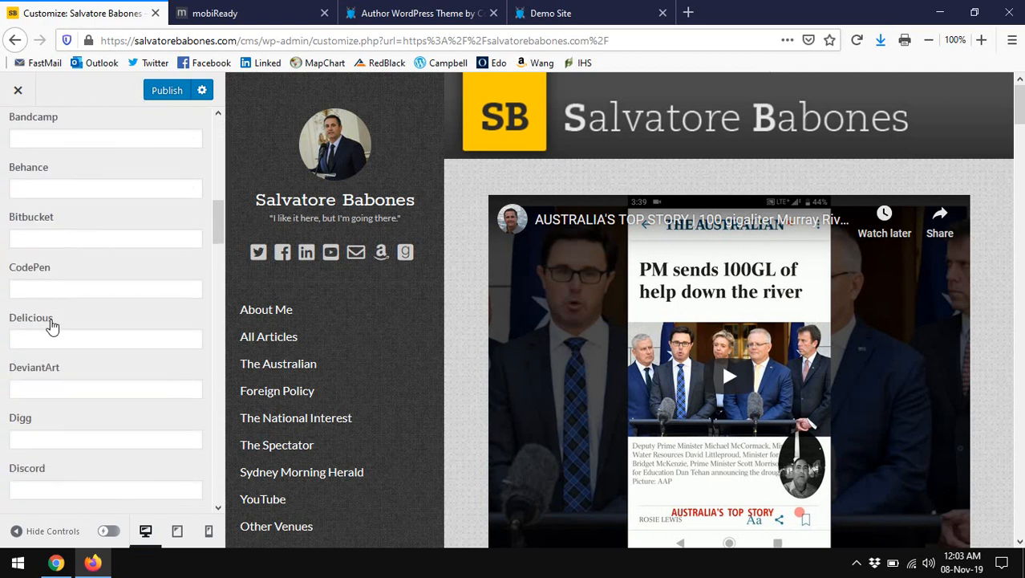
pyautogui.scroll(5, 53, 321)
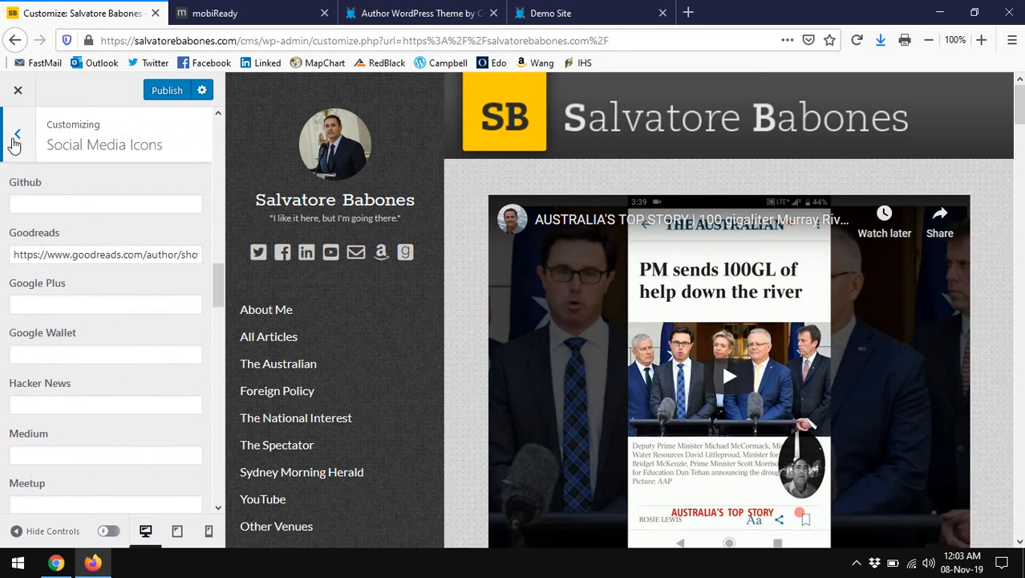
pyautogui.click(17, 135)
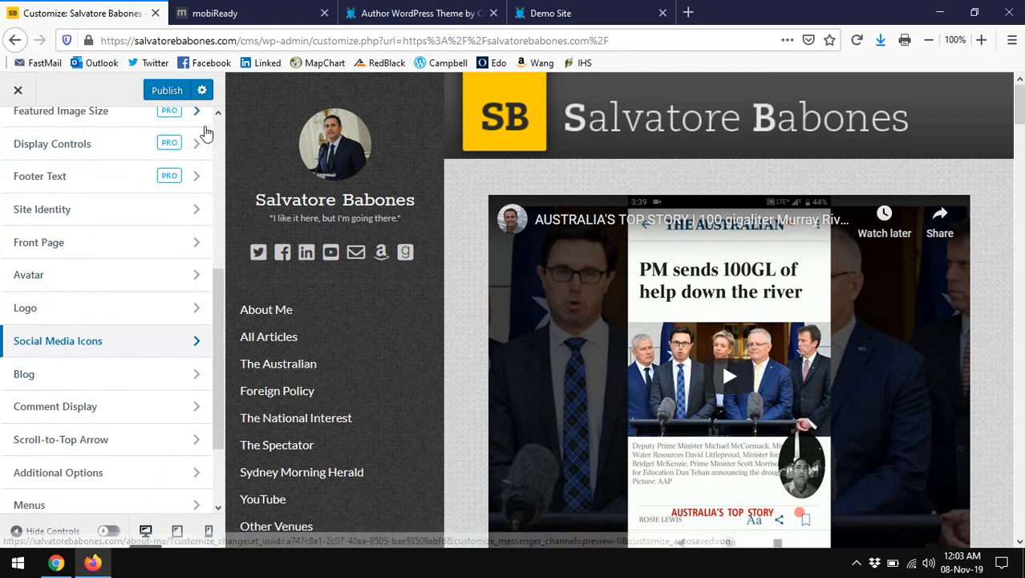
# - Exit the Customizer without publishing the pending changes and look over the top of the live home page
pyautogui.click(17, 90)
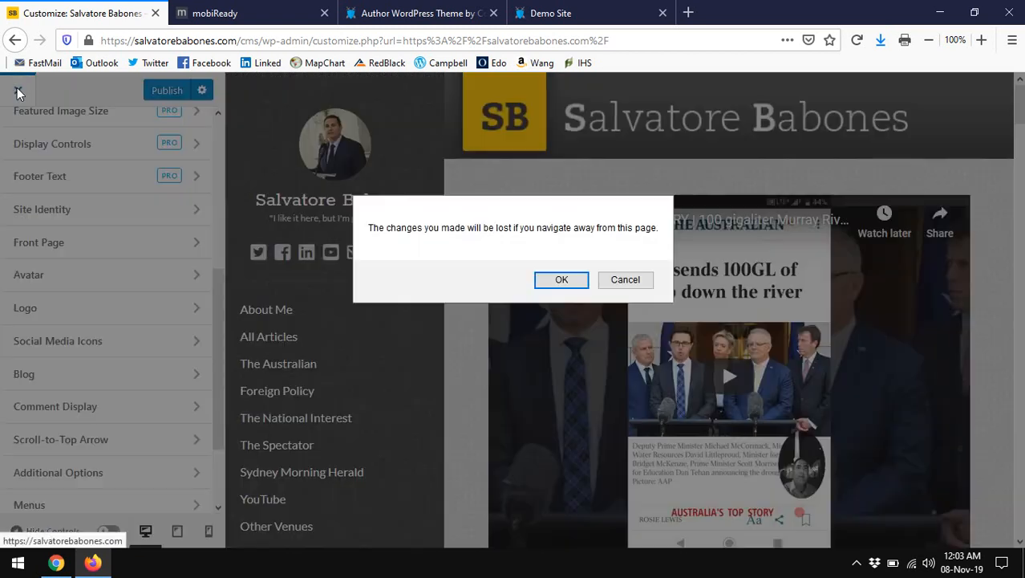
pyautogui.click(555, 283)
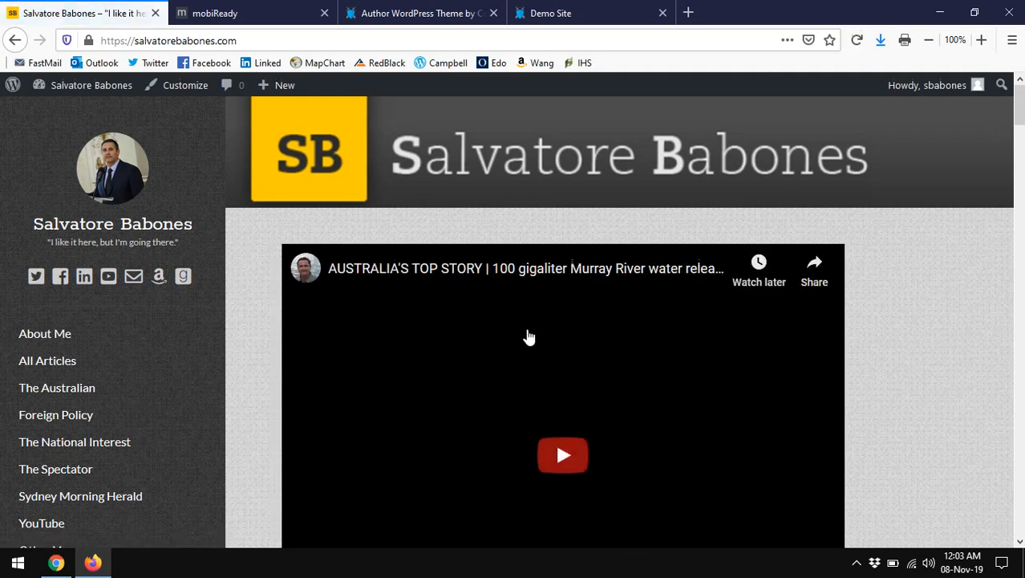
pyautogui.scroll(-10, 530, 337)
pyautogui.scroll(9, 531, 329)
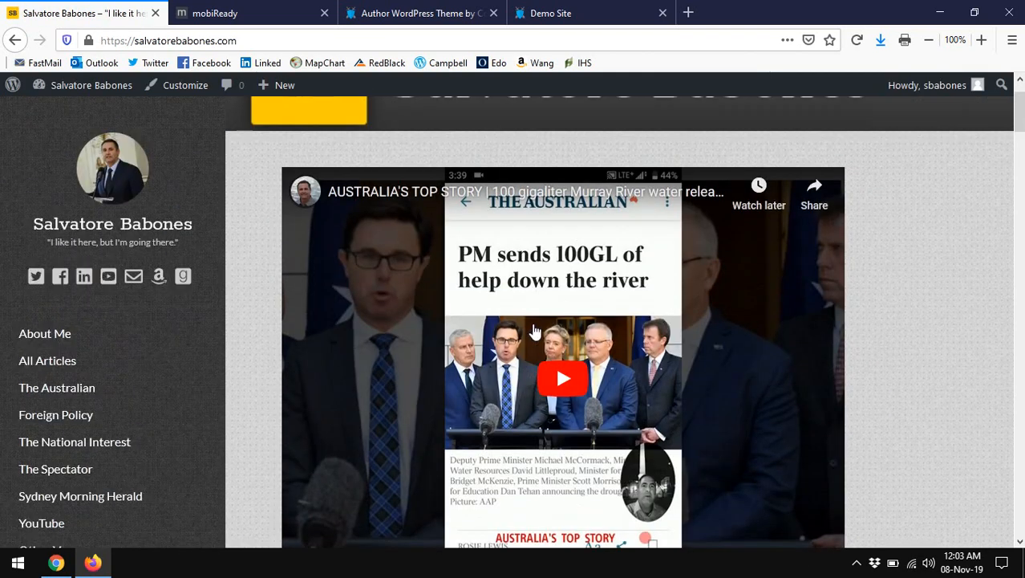
# - Play and pause the Murray River video in the home page's first post, and open the article "Senators, Your Job Is Done"
pyautogui.click(569, 375)
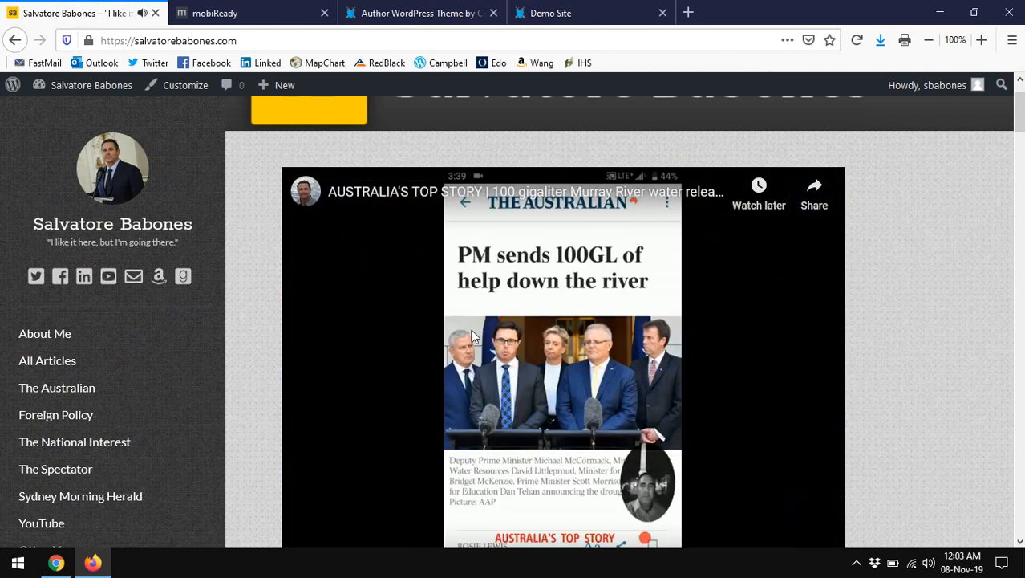
pyautogui.click(522, 356)
pyautogui.scroll(-4, 529, 359)
pyautogui.scroll(-7, 696, 365)
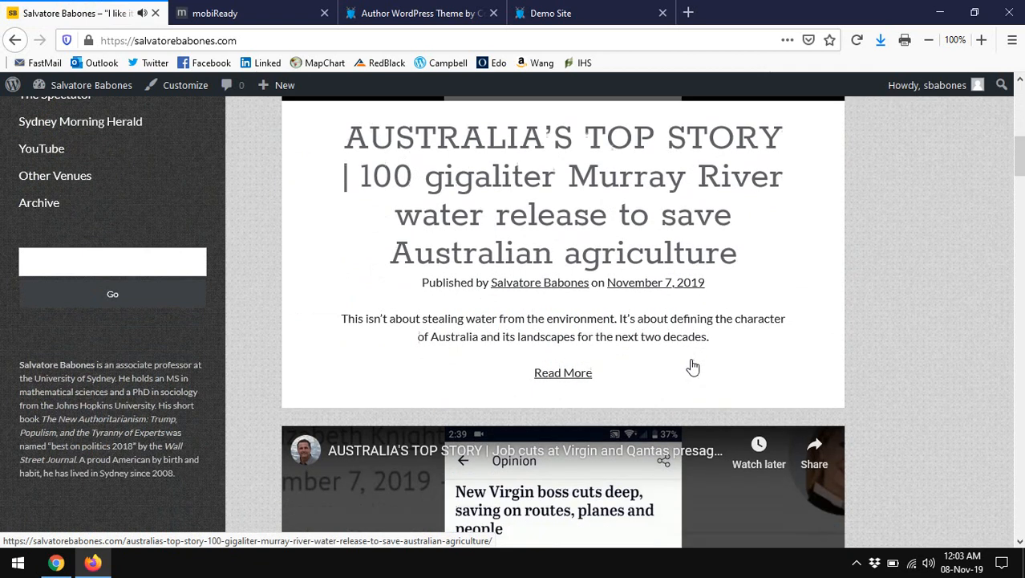
pyautogui.scroll(-8, 688, 368)
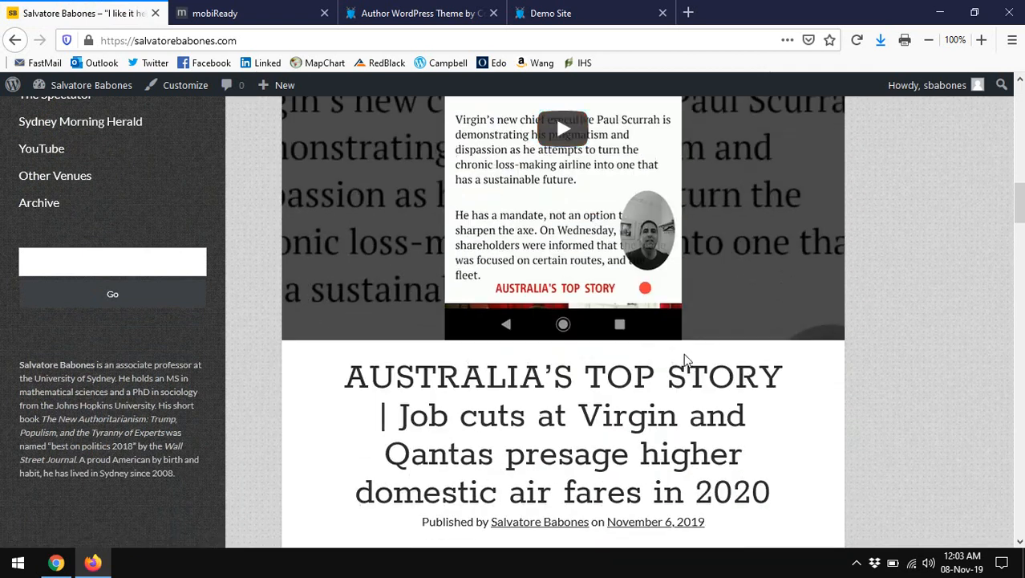
pyautogui.scroll(3, 688, 365)
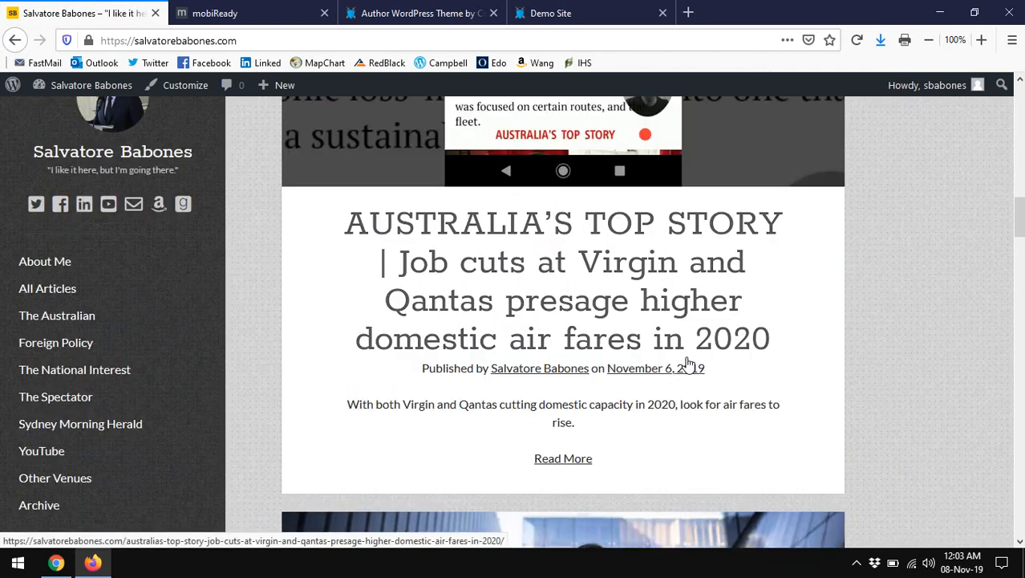
pyautogui.scroll(-5, 689, 365)
pyautogui.scroll(-3, 688, 365)
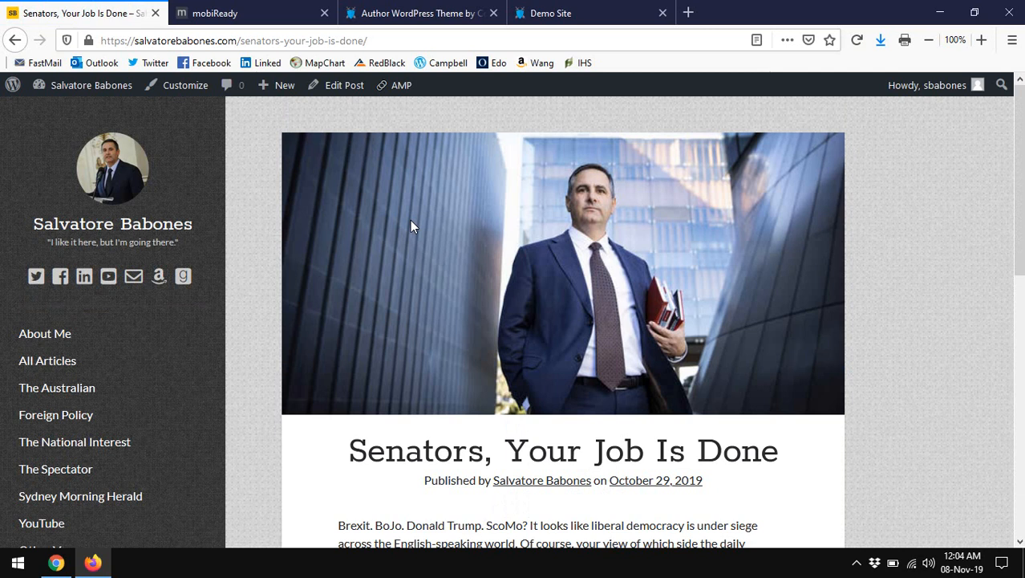
# - Look through the article "Senators, Your Job Is Done" and open its category The Australian
pyautogui.scroll(-2, 445, 425)
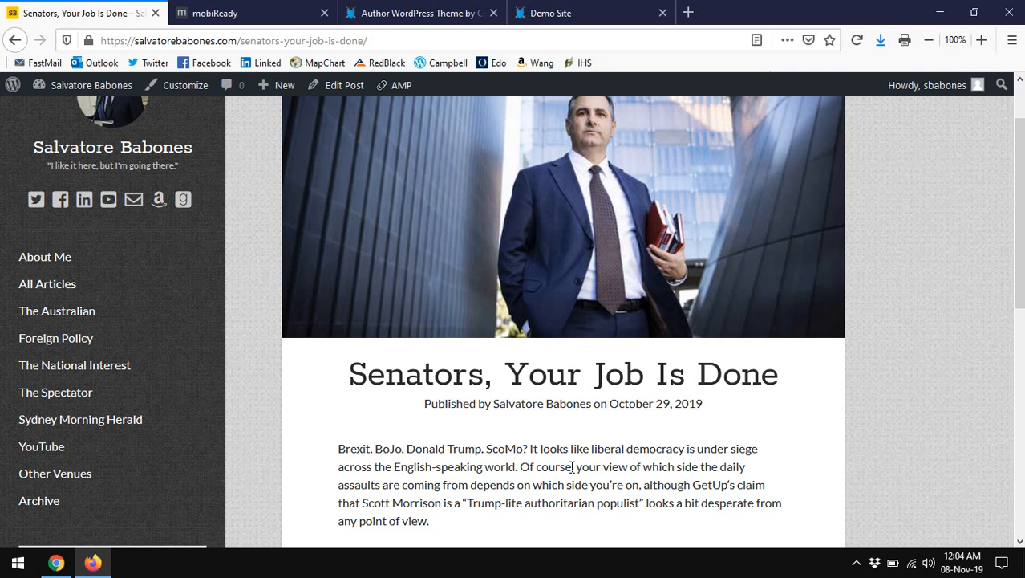
pyautogui.scroll(-2, 592, 452)
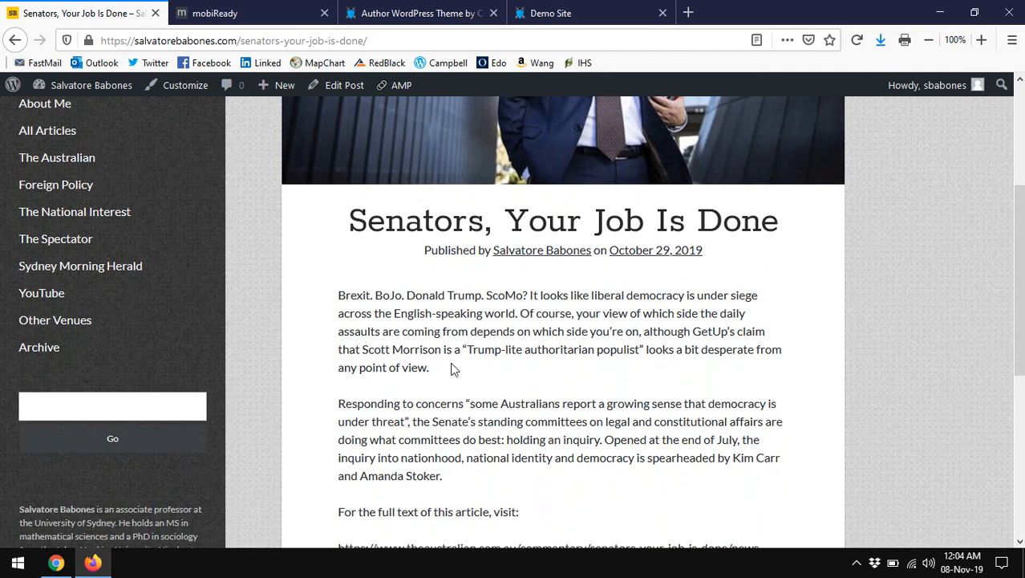
pyautogui.scroll(-5, 430, 349)
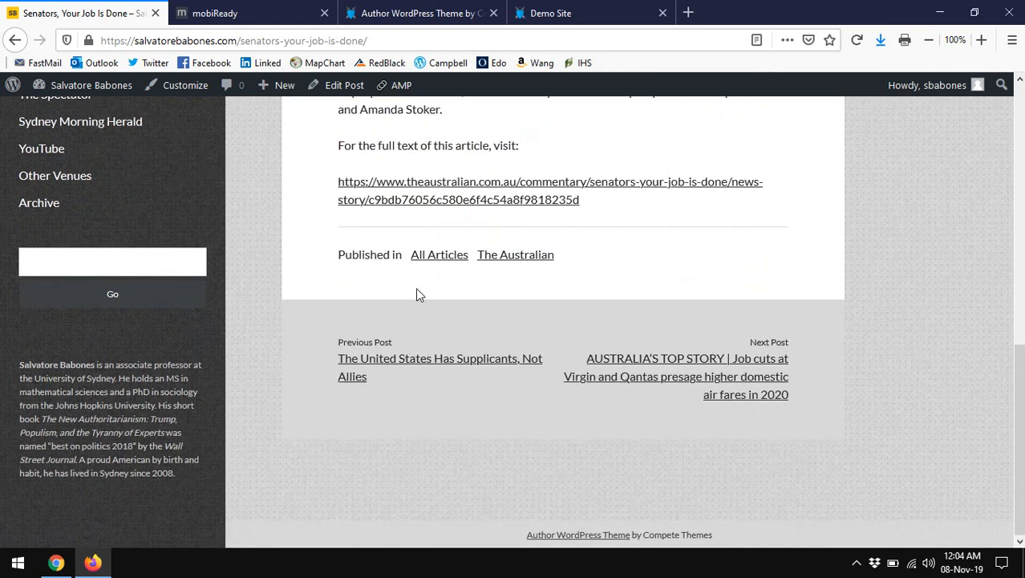
pyautogui.click(508, 265)
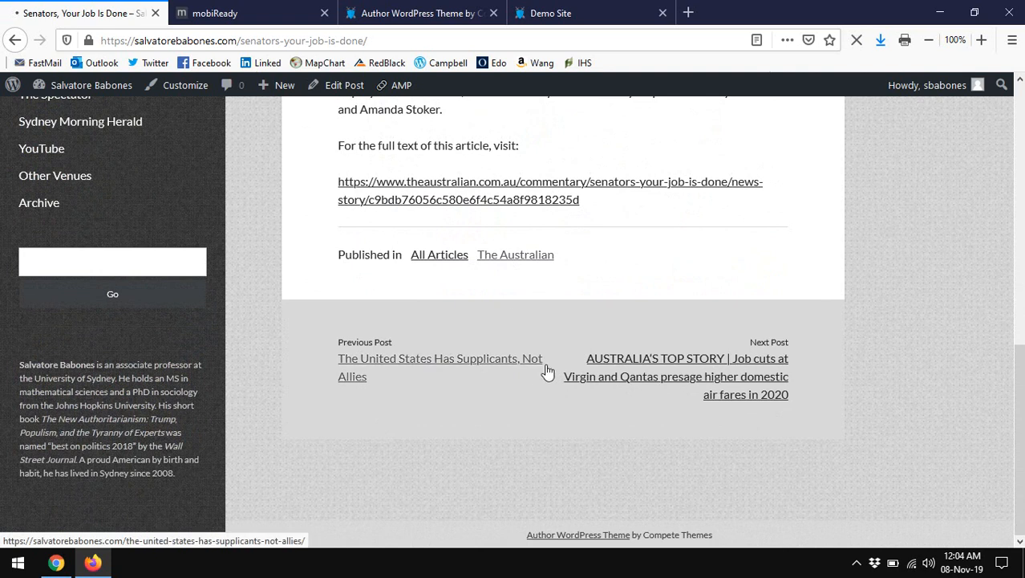
# - Browse the posts in The Australian category and open "The Adults At Our Universities Should Know Better"
pyautogui.scroll(-6, 549, 366)
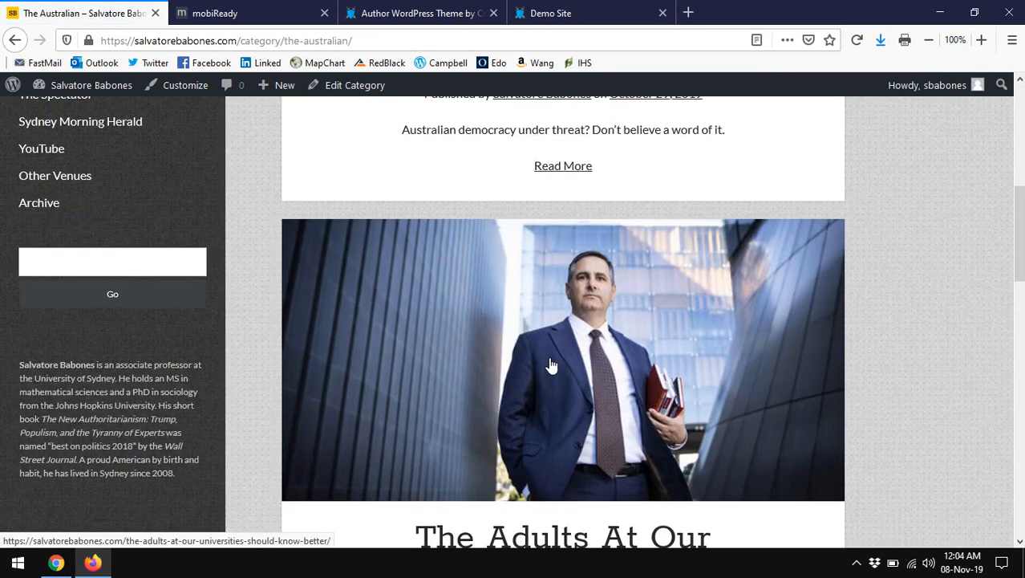
pyautogui.scroll(6, 551, 365)
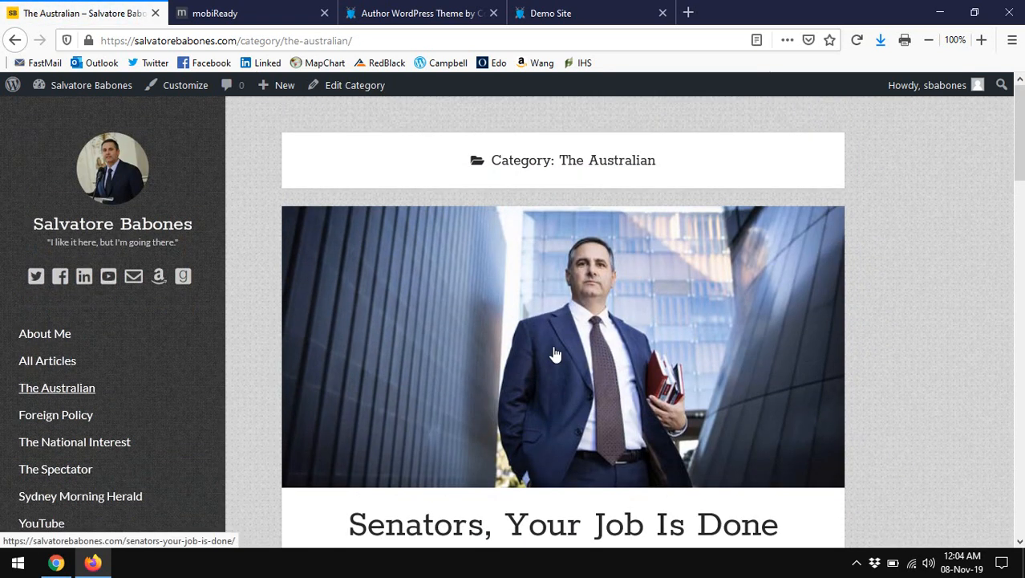
pyautogui.scroll(-9, 554, 354)
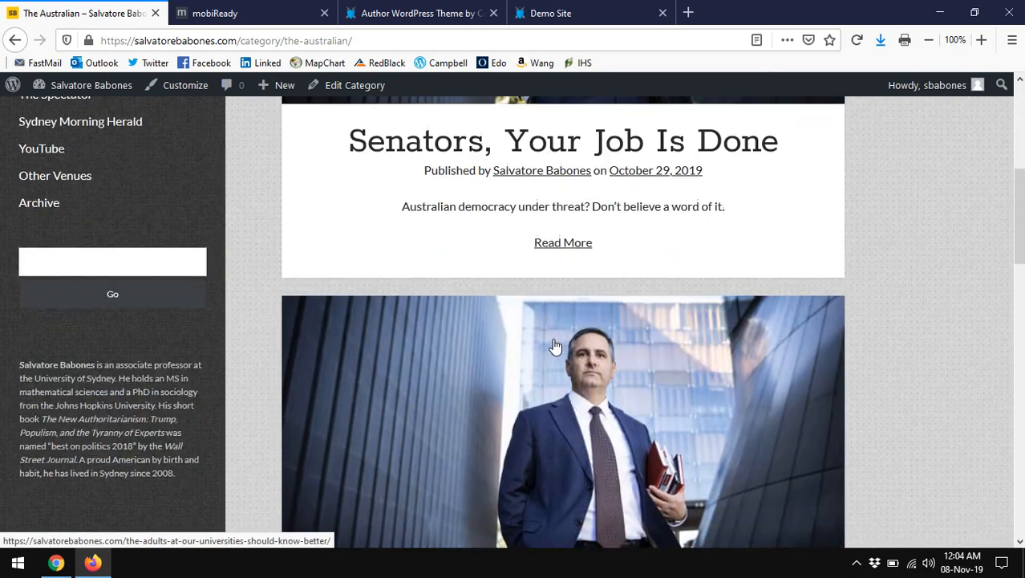
pyautogui.scroll(7, 555, 345)
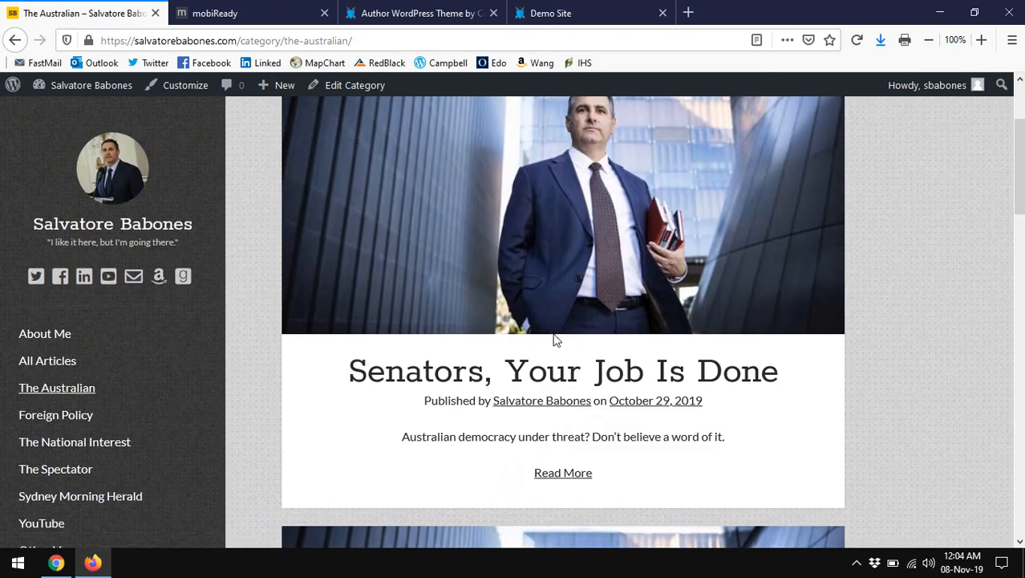
pyautogui.scroll(-4, 546, 347)
pyautogui.scroll(-2, 546, 348)
pyautogui.click(519, 317)
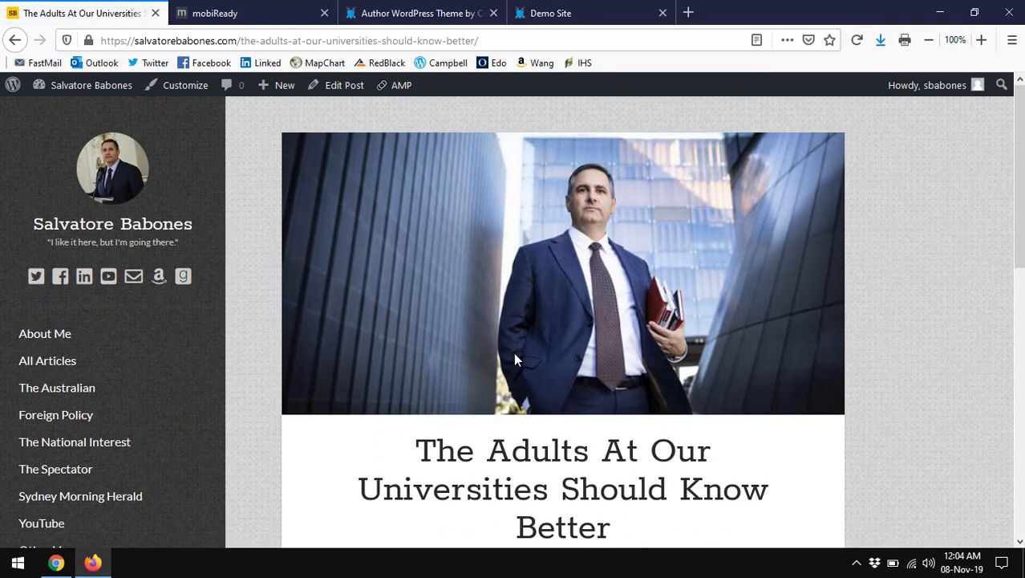
# - Open the next post linked at the end of the universities article, and return to the site's home page
pyautogui.scroll(-6, 513, 353)
pyautogui.scroll(-2, 519, 350)
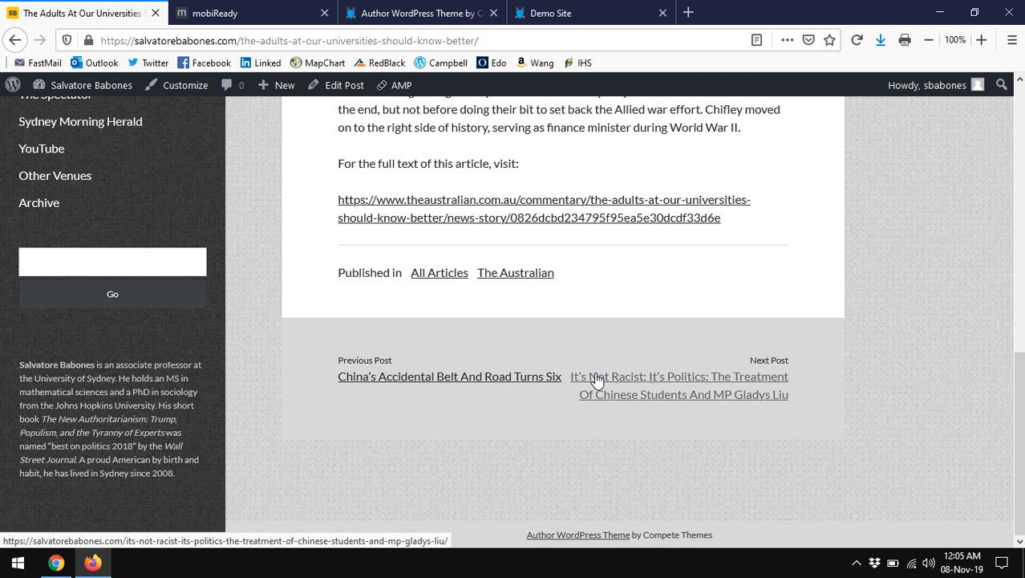
pyautogui.click(642, 388)
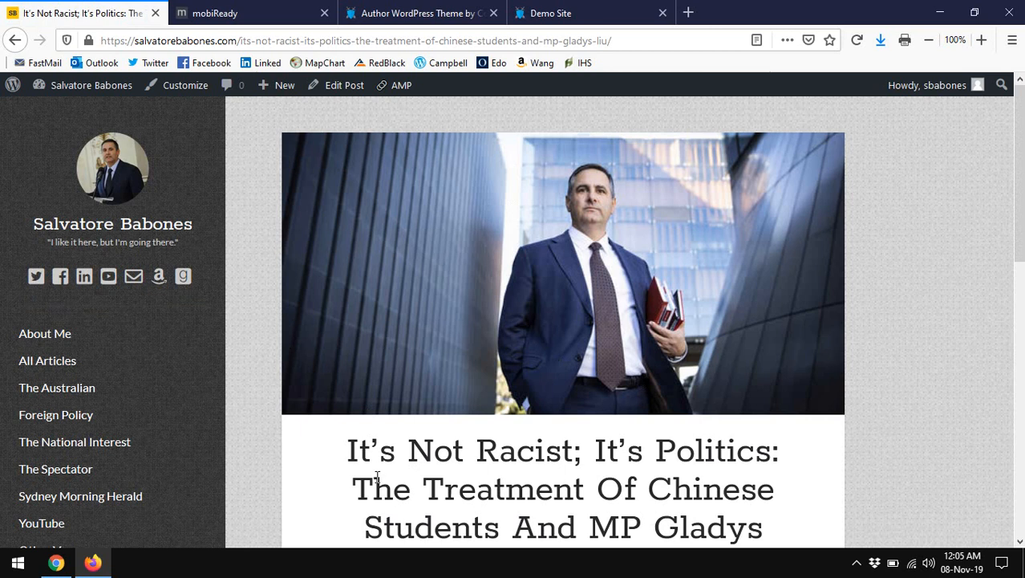
pyautogui.click(72, 232)
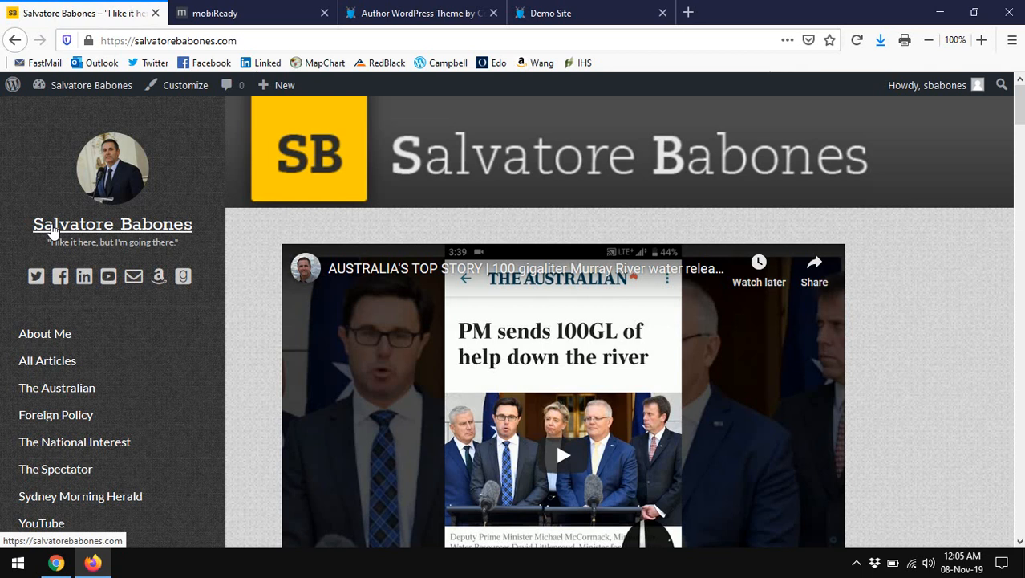
# - Switch to the mobiReady page and examine how the site renders in the high-tier, mid-tier and low-tier phone previews
pyautogui.click(256, 15)
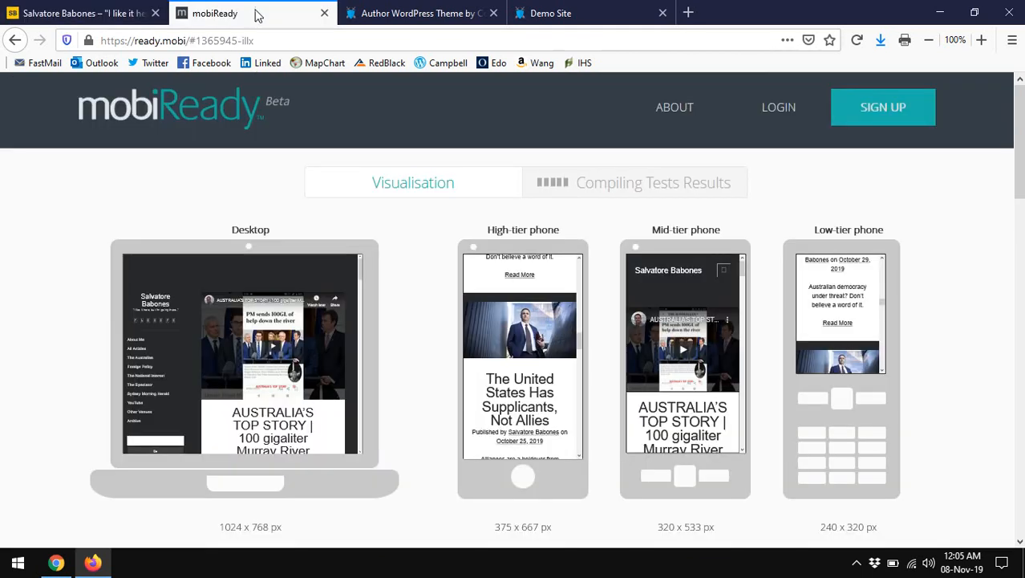
pyautogui.scroll(10, 517, 383)
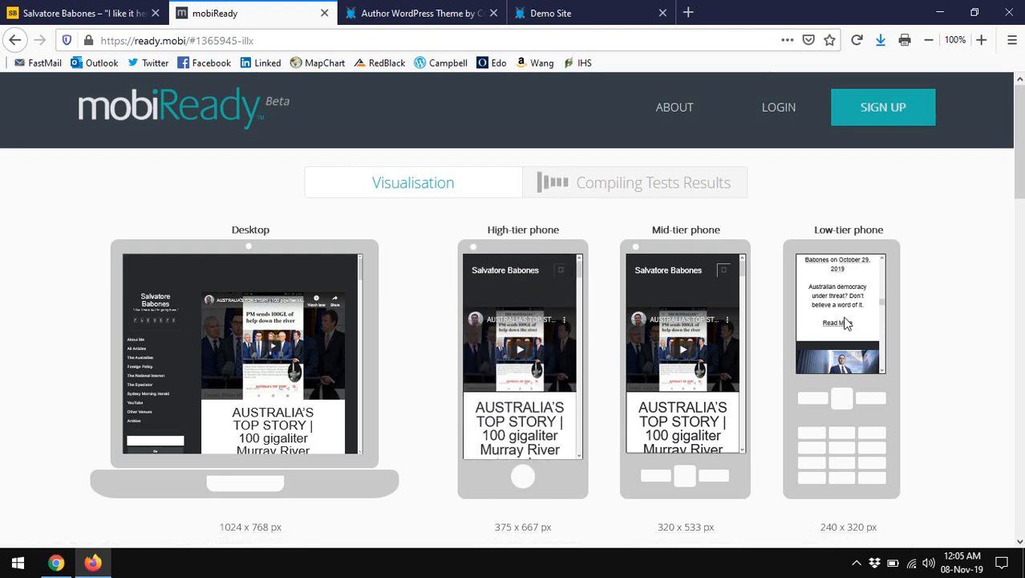
pyautogui.scroll(-3, 841, 317)
pyautogui.scroll(10, 839, 305)
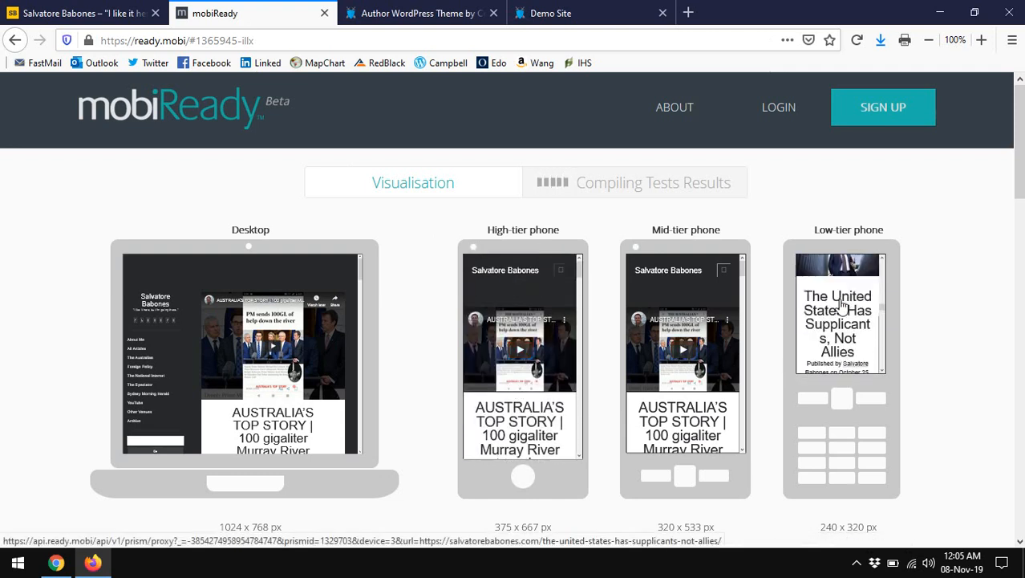
pyautogui.scroll(5, 841, 305)
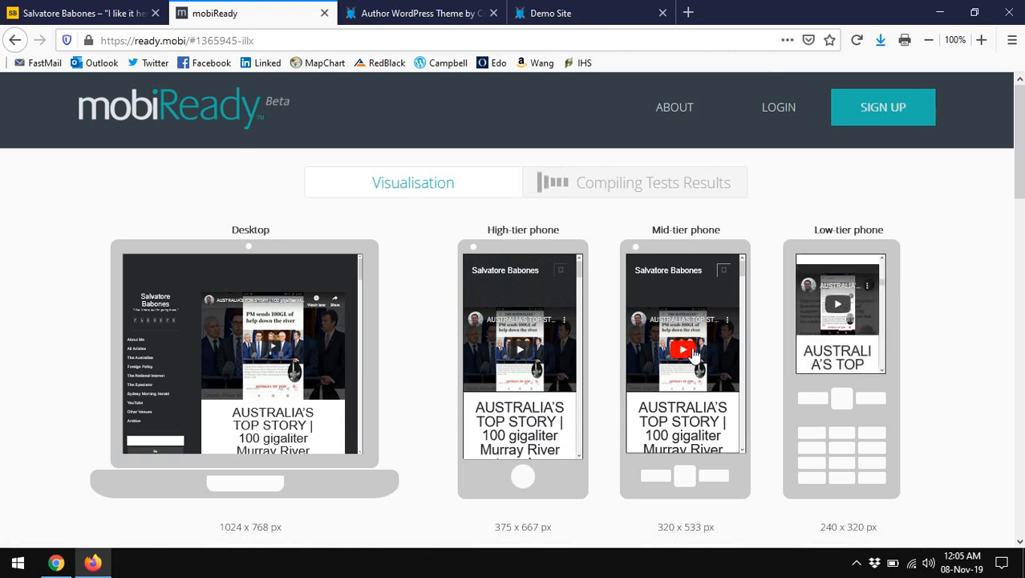
pyautogui.scroll(-3, 692, 349)
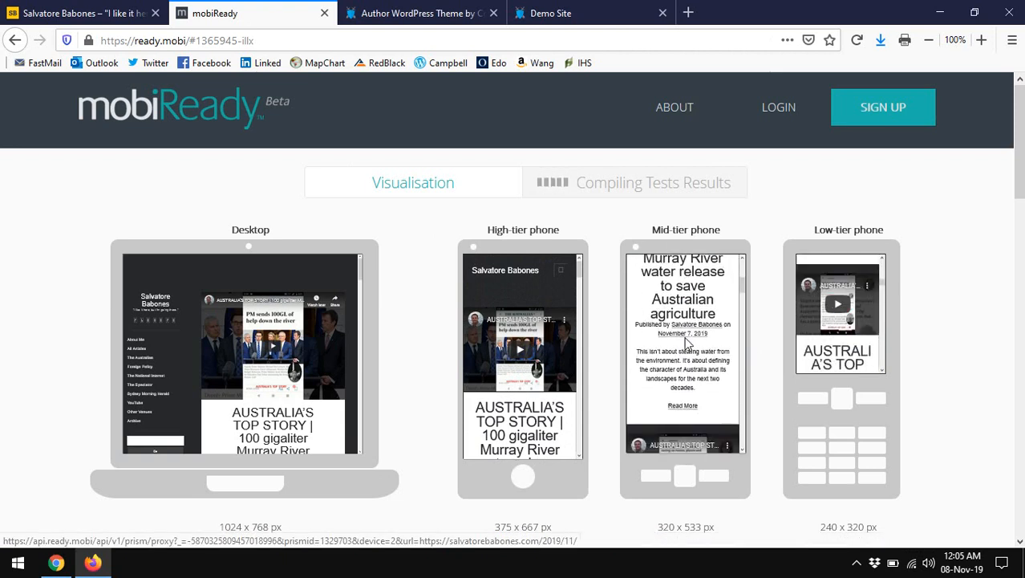
pyautogui.scroll(5, 695, 345)
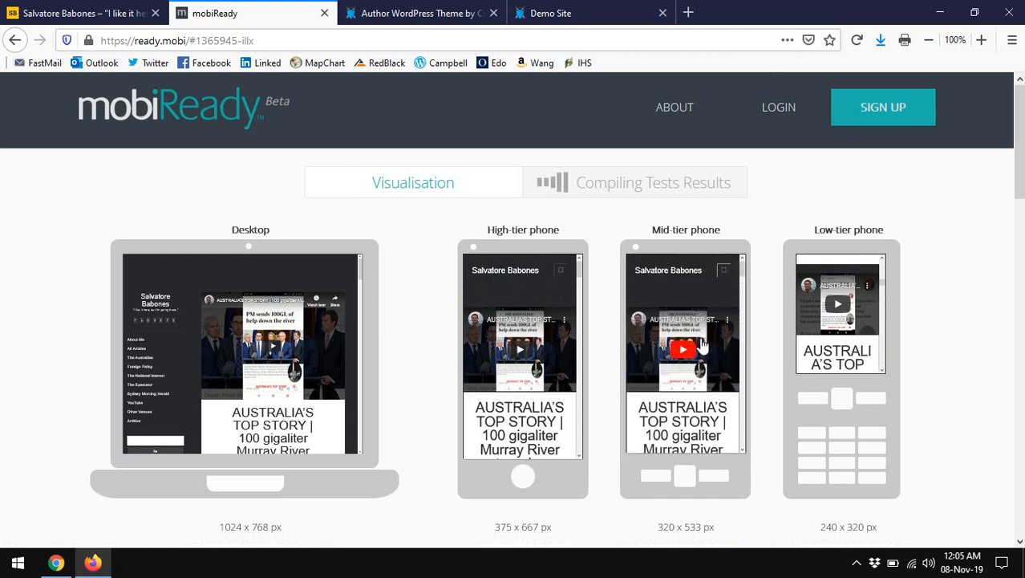
pyautogui.scroll(-6, 702, 345)
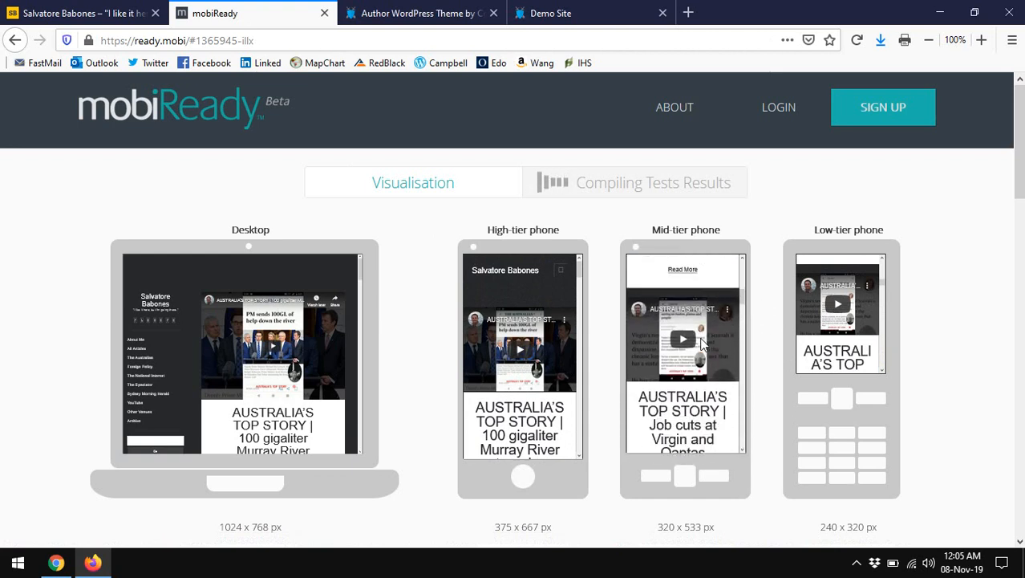
pyautogui.scroll(6, 702, 345)
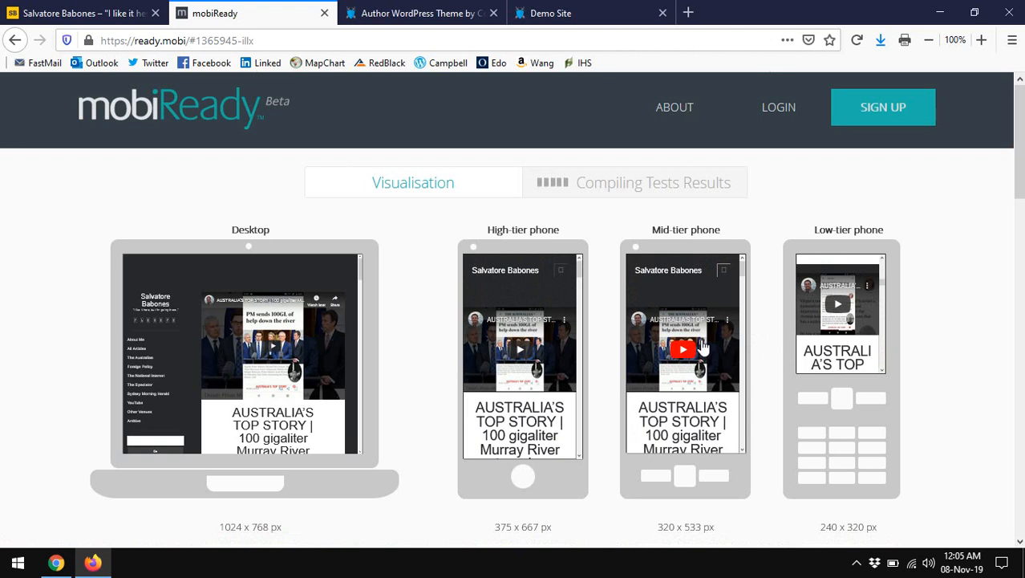
# - Expand the site's navigation menu in the mid-tier phone preview, examine its links, search box and bio, and collapse it again
pyautogui.click(724, 271)
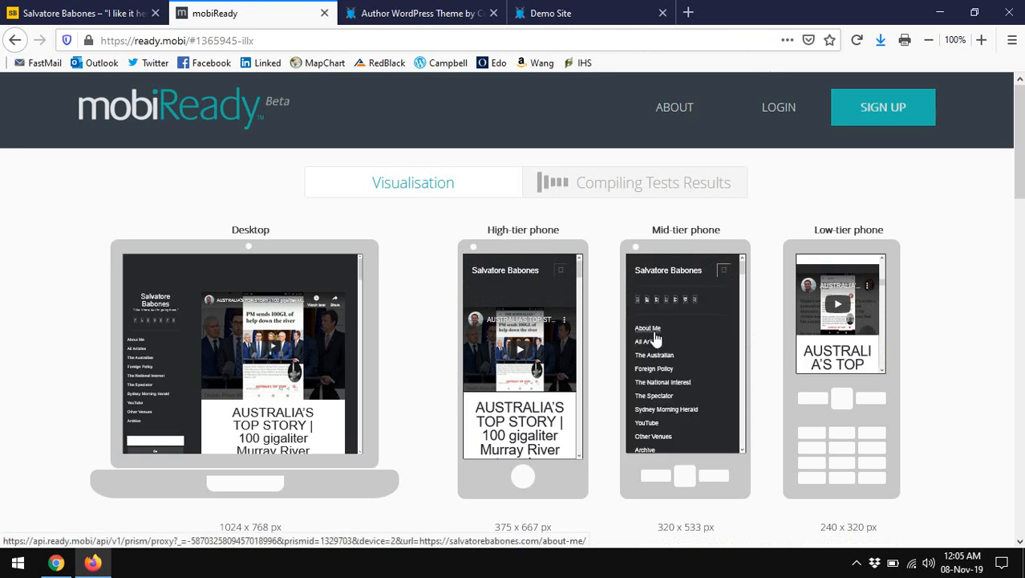
pyautogui.scroll(-1, 662, 375)
pyautogui.scroll(-5, 662, 373)
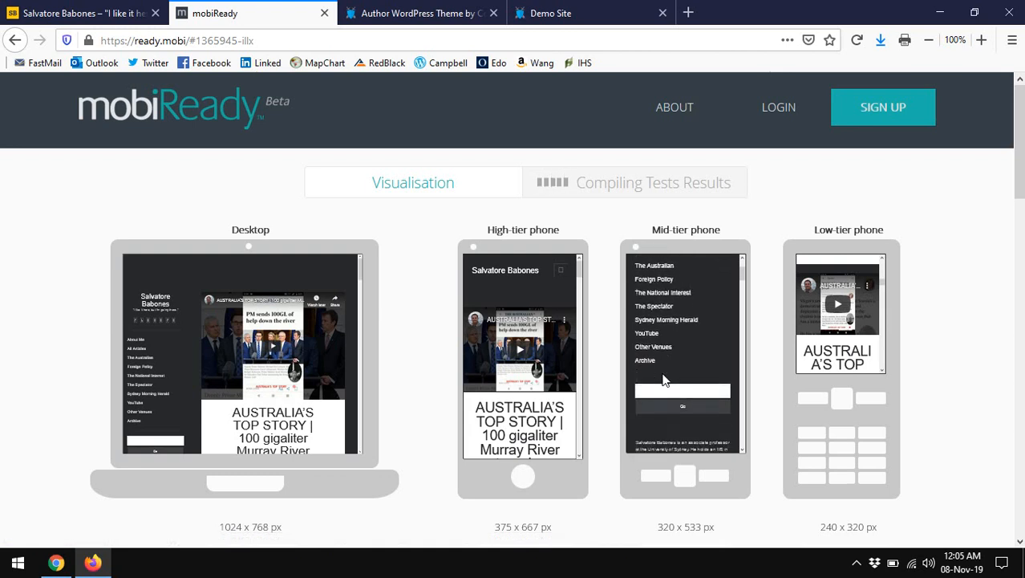
pyautogui.scroll(2, 664, 363)
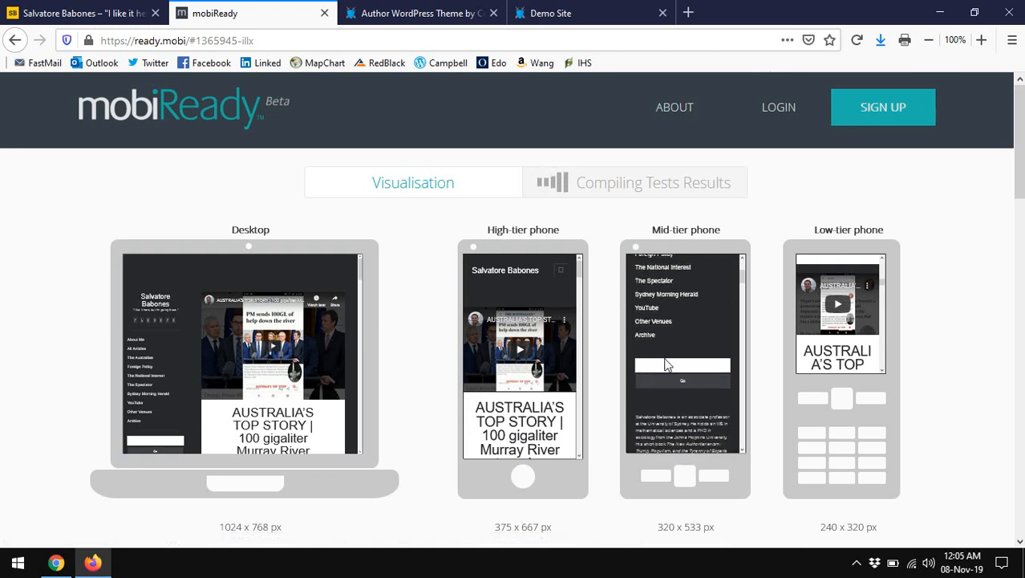
pyautogui.scroll(-1, 665, 369)
pyautogui.scroll(5, 665, 363)
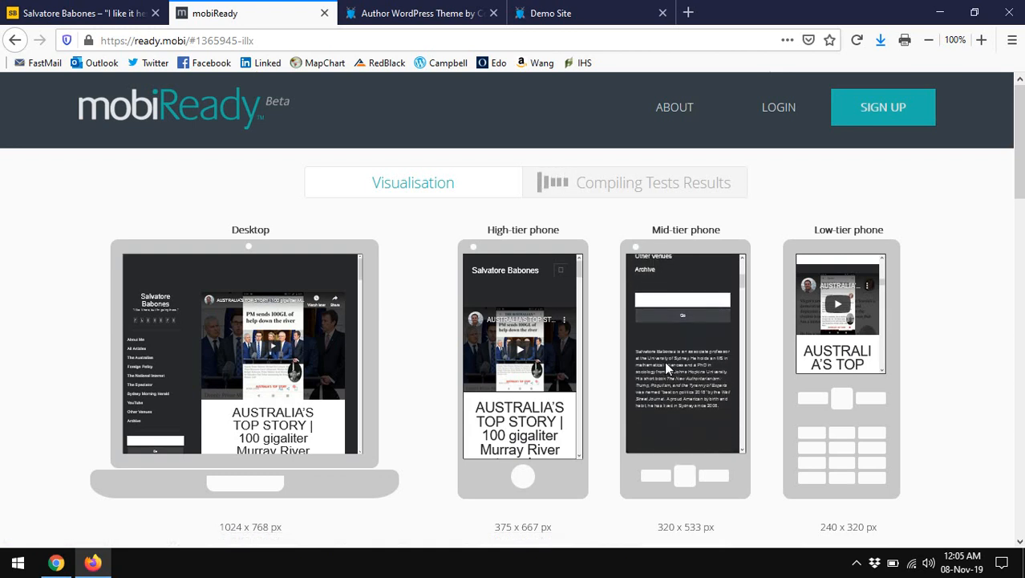
pyautogui.click(723, 271)
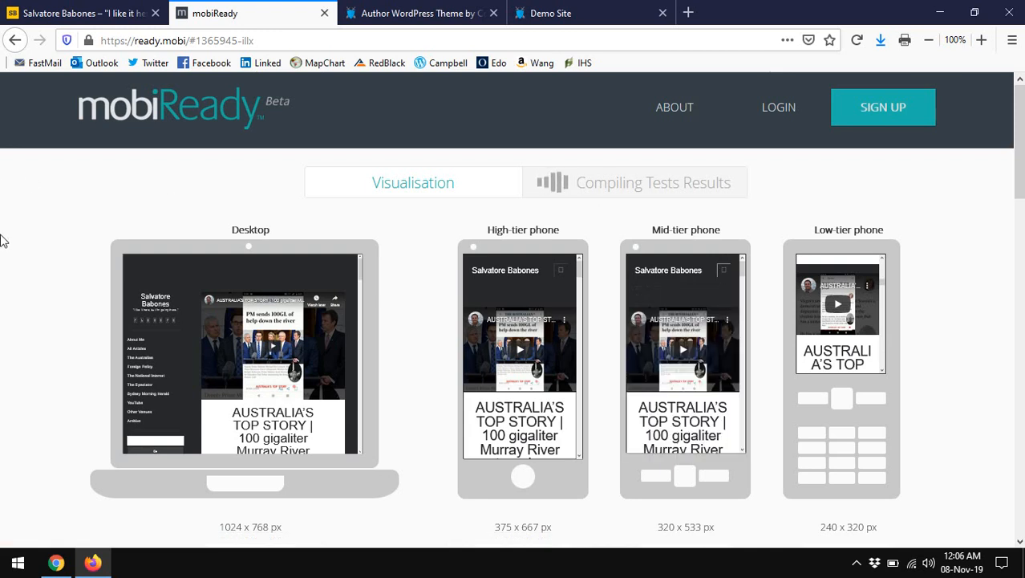
# - Return to the personal site's home page, and switch to the Author theme's demo site to look through its sample posts
pyautogui.click(77, 11)
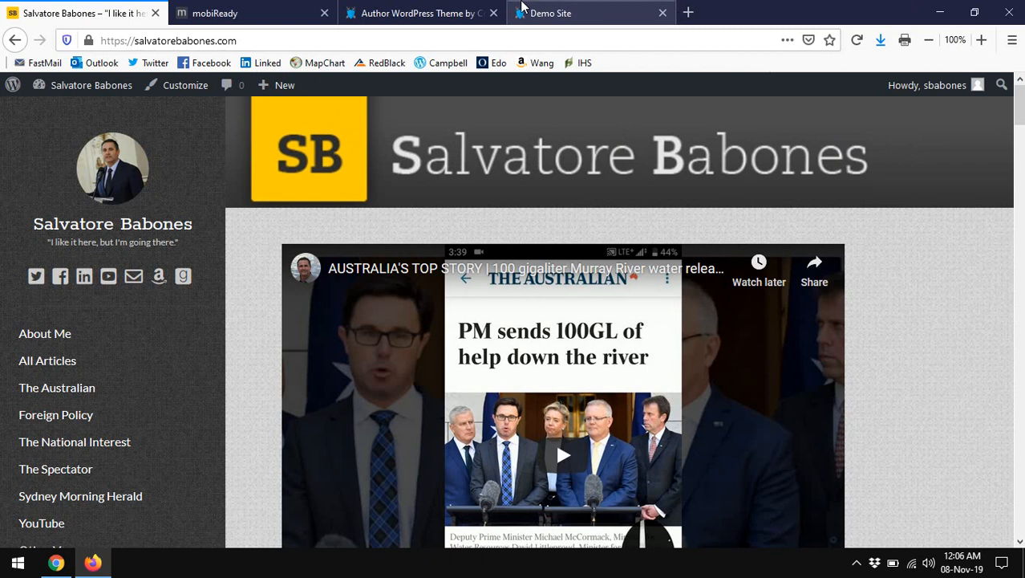
pyautogui.click(553, 12)
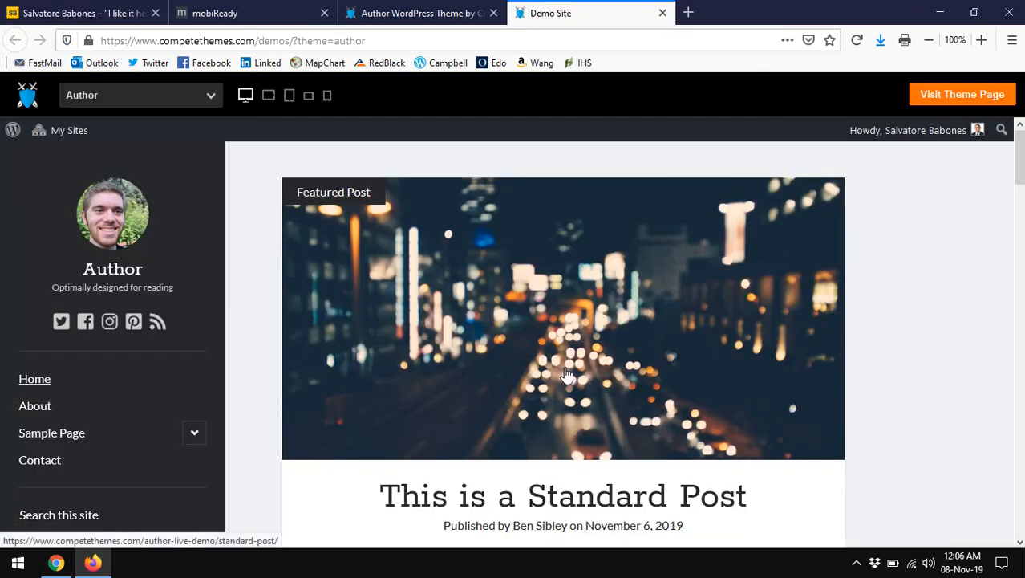
pyautogui.scroll(-3, 552, 378)
pyautogui.scroll(-15, 552, 378)
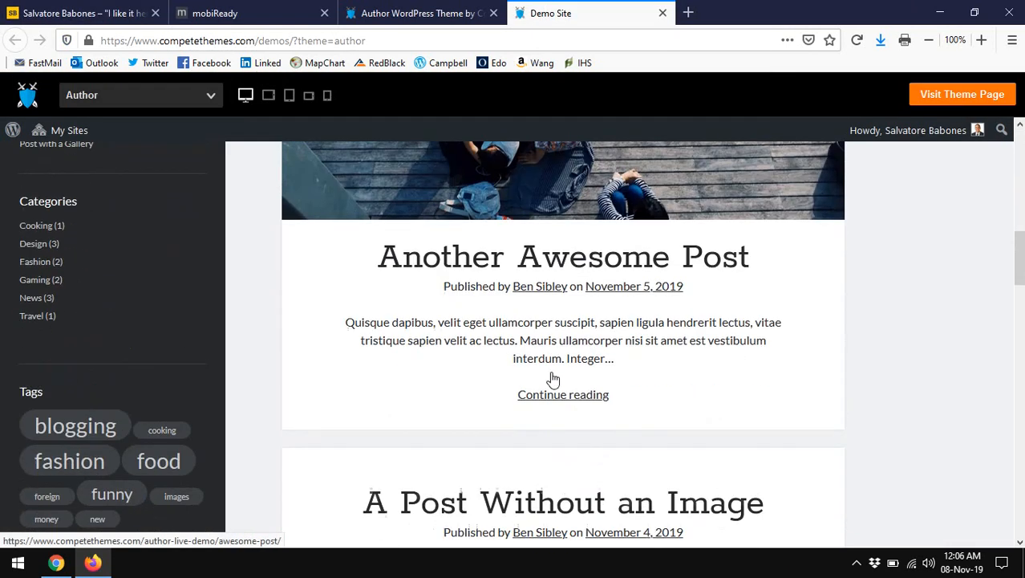
pyautogui.scroll(-3, 552, 378)
pyautogui.scroll(20, 552, 373)
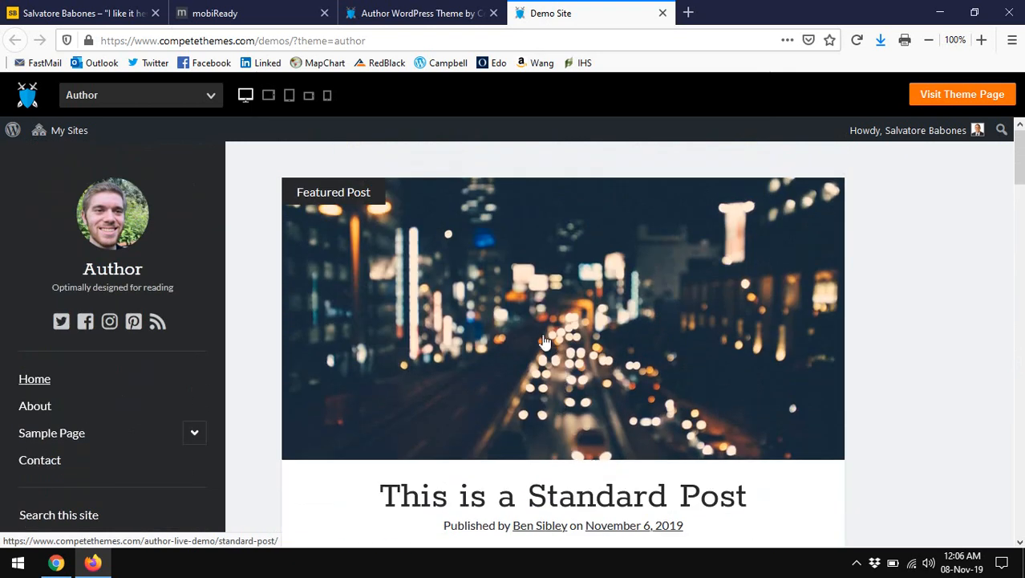
# - Switch to the Compete Themes site, browse its full themes catalogue, and open the Author theme's page
pyautogui.click(419, 12)
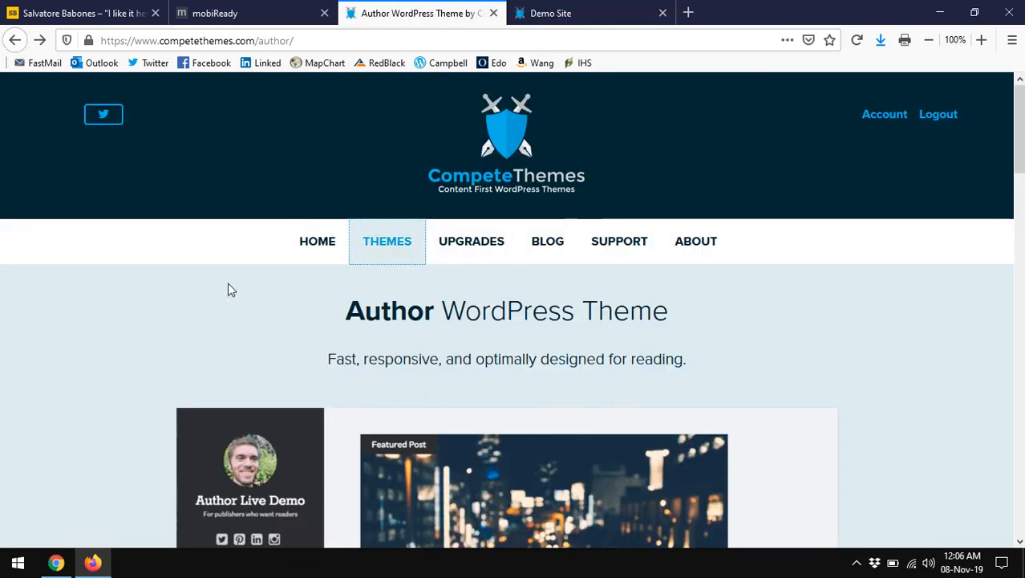
pyautogui.click(373, 252)
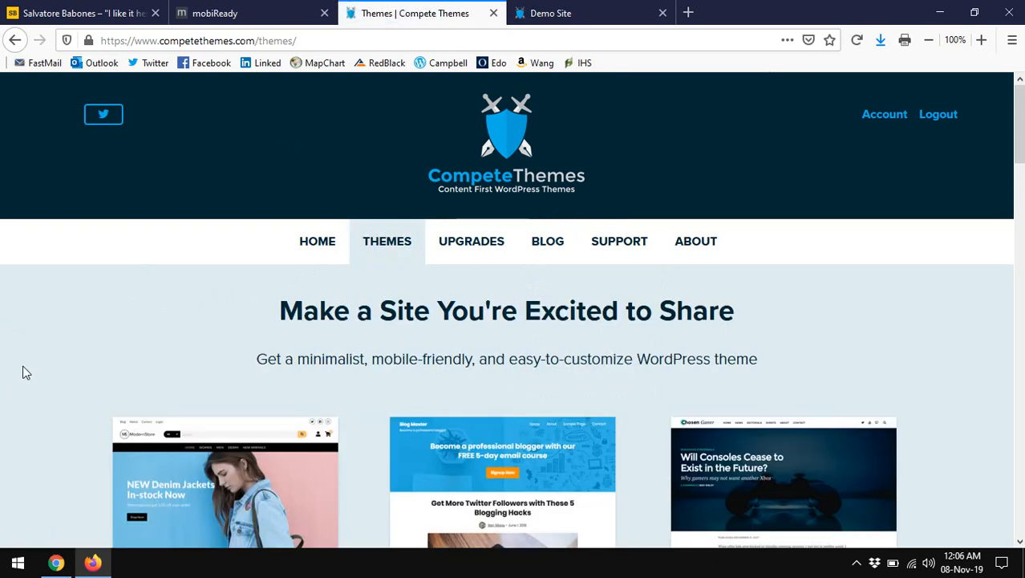
pyautogui.scroll(-3, 68, 391)
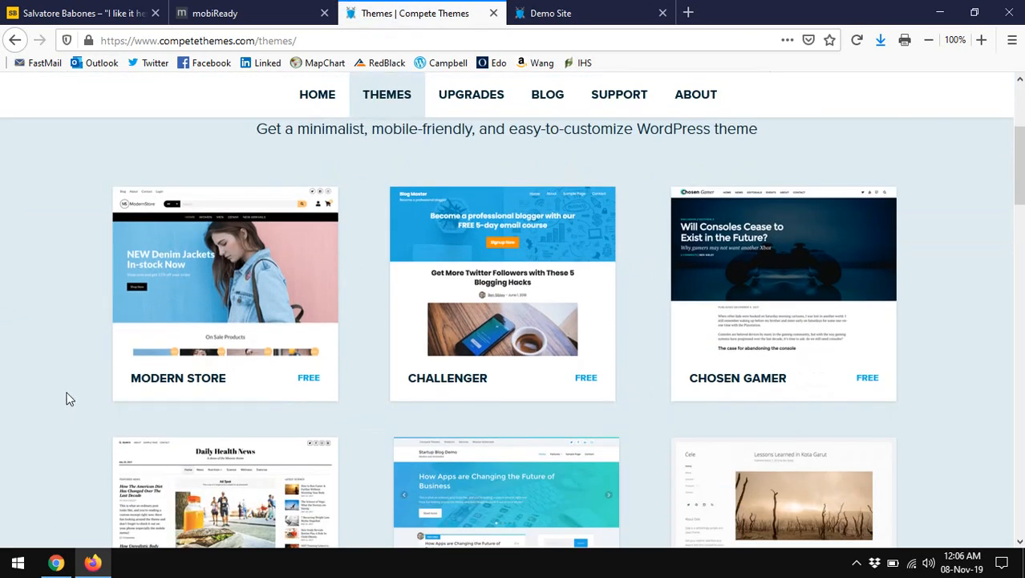
pyautogui.scroll(-2, 66, 379)
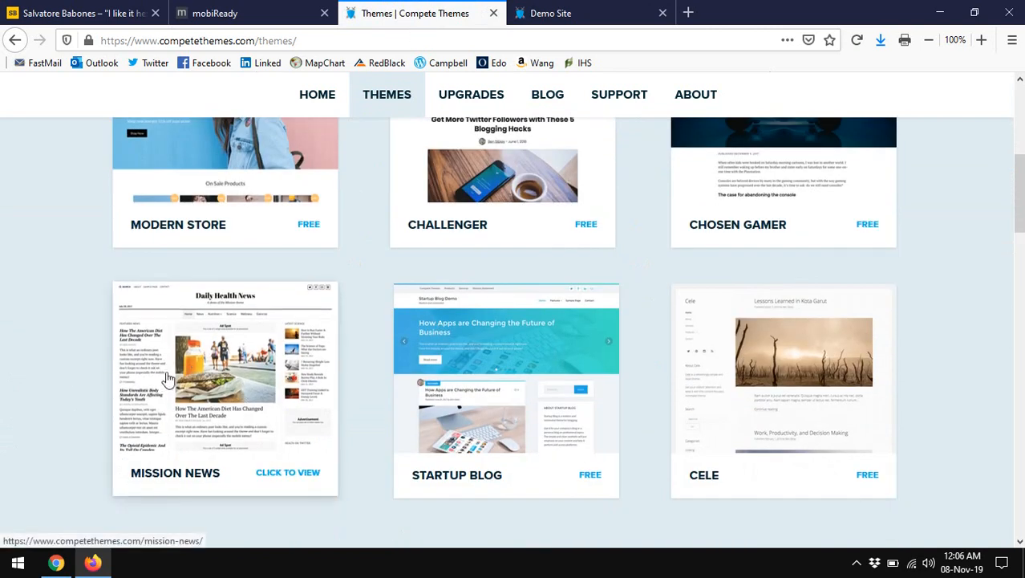
pyautogui.scroll(-10, 33, 353)
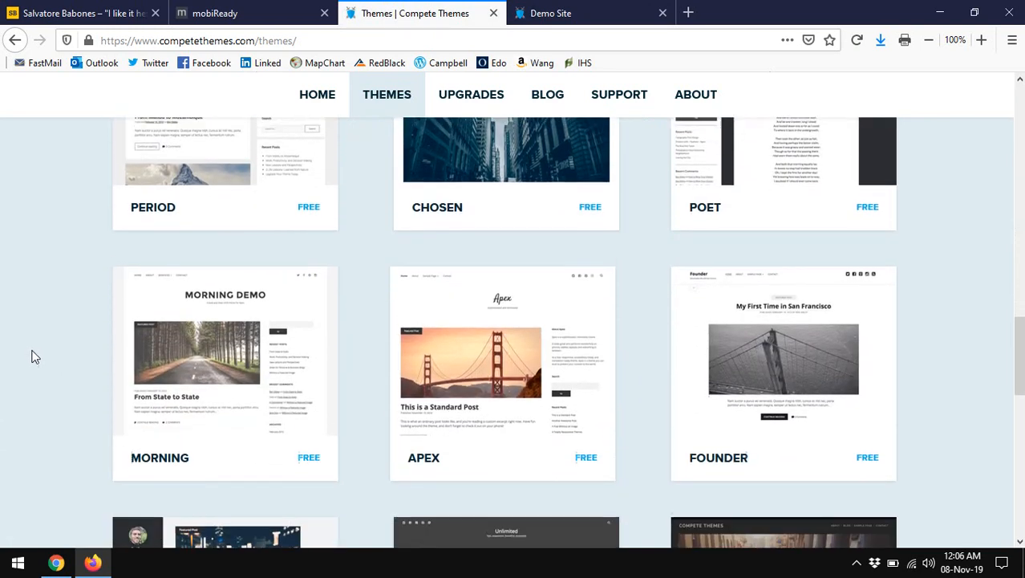
pyautogui.scroll(-3, 37, 350)
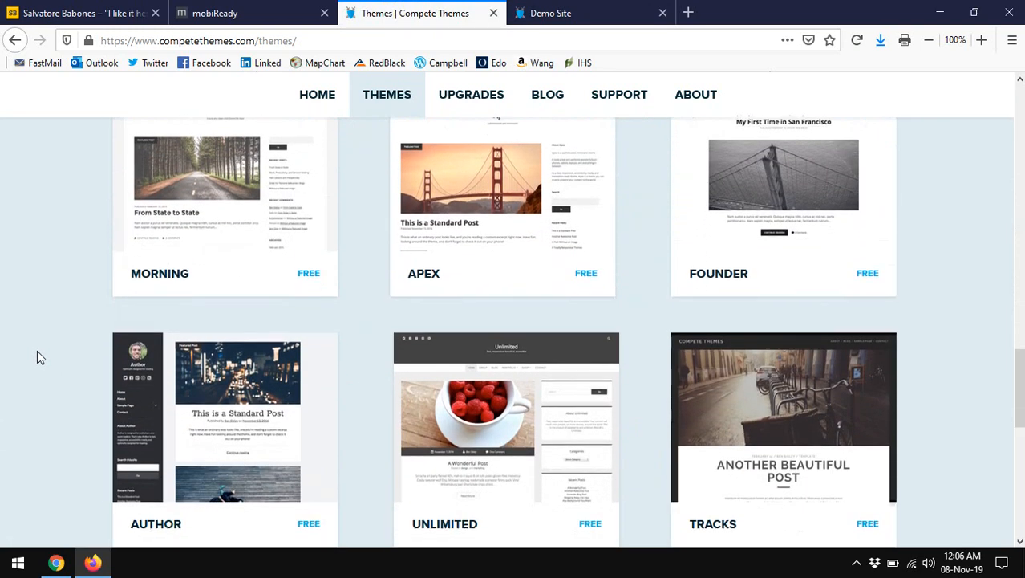
pyautogui.scroll(-3, 36, 349)
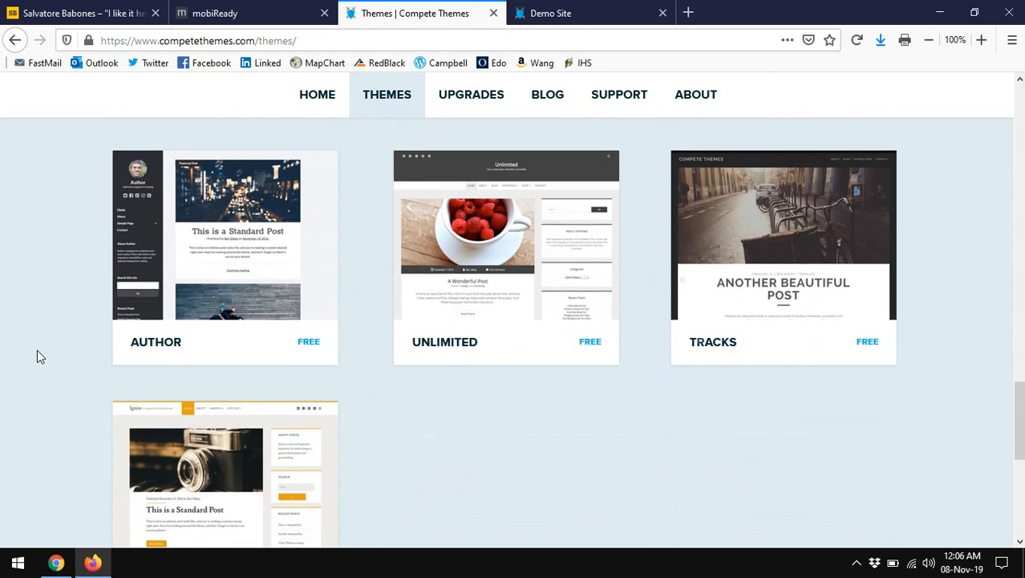
pyautogui.scroll(2, 38, 351)
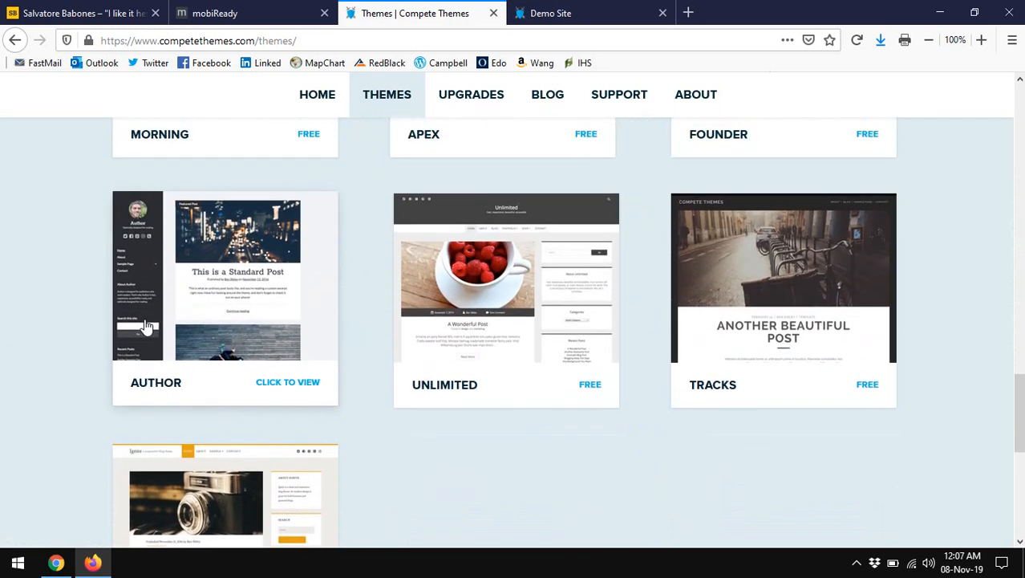
pyautogui.click(140, 320)
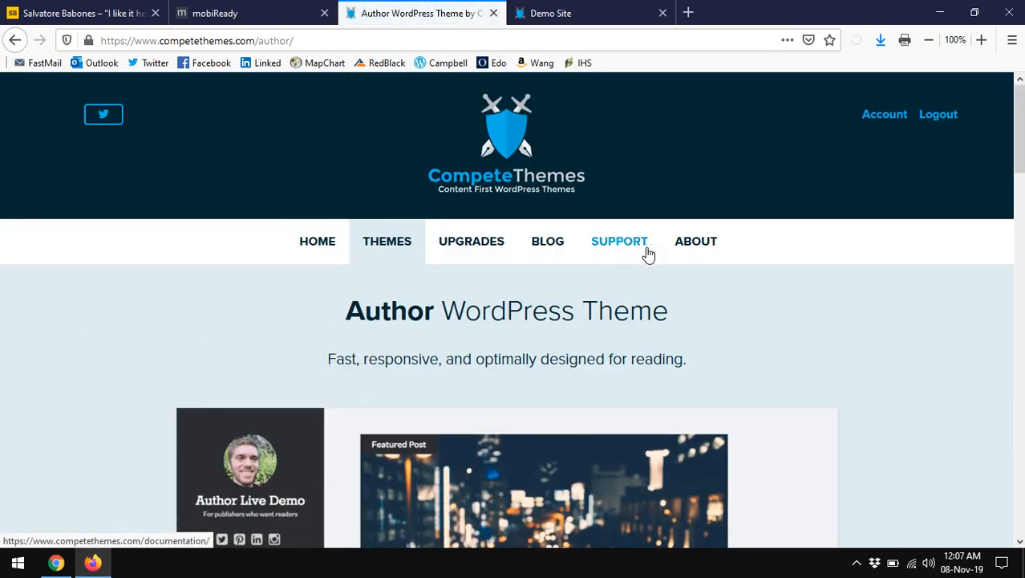
# - Open the Compete Themes About page, view the founder's contact section near its end, and return to the Author demo site
pyautogui.click(694, 242)
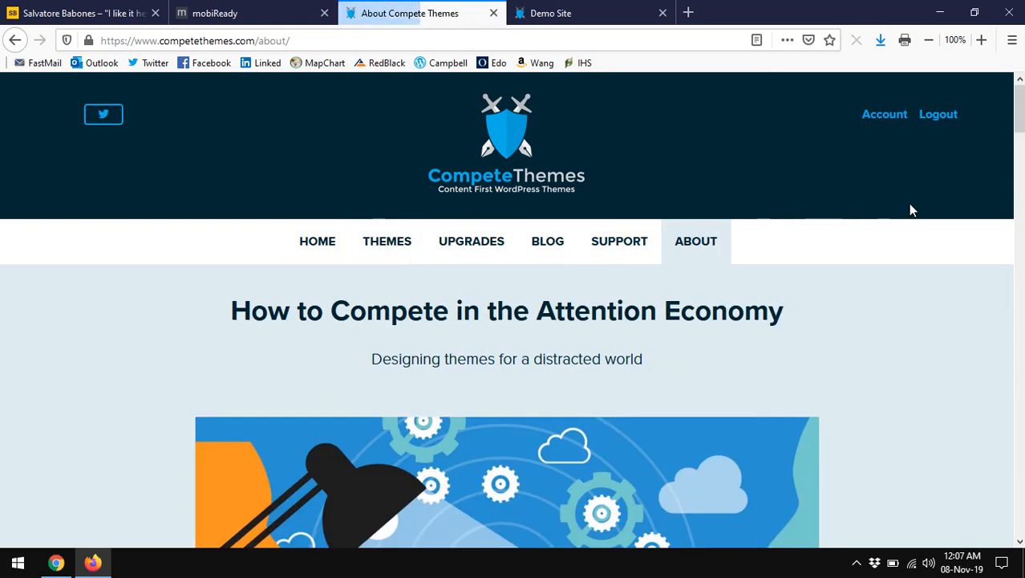
pyautogui.moveTo(1020, 116); pyautogui.dragTo(1022, 507)
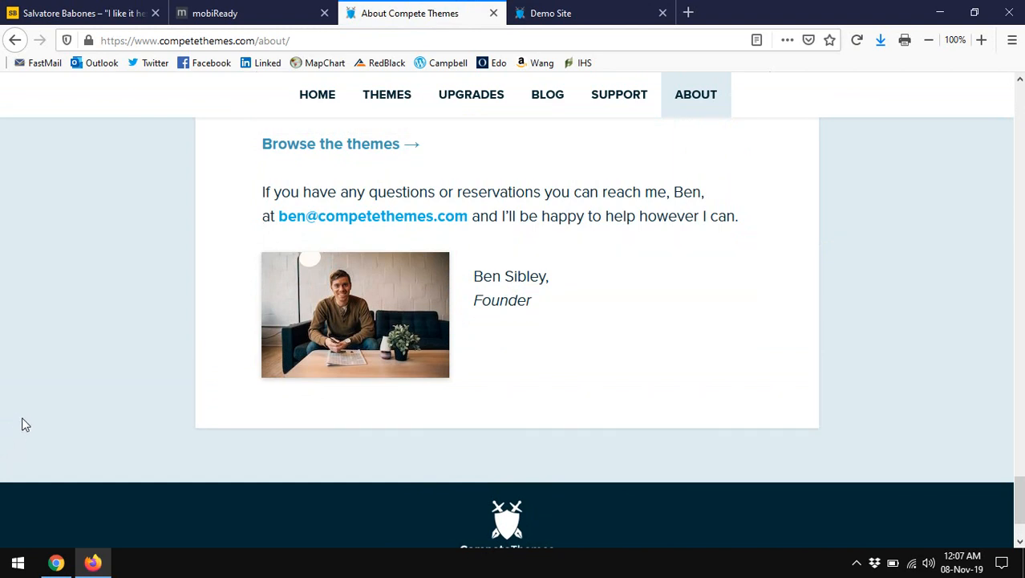
pyautogui.click(565, 11)
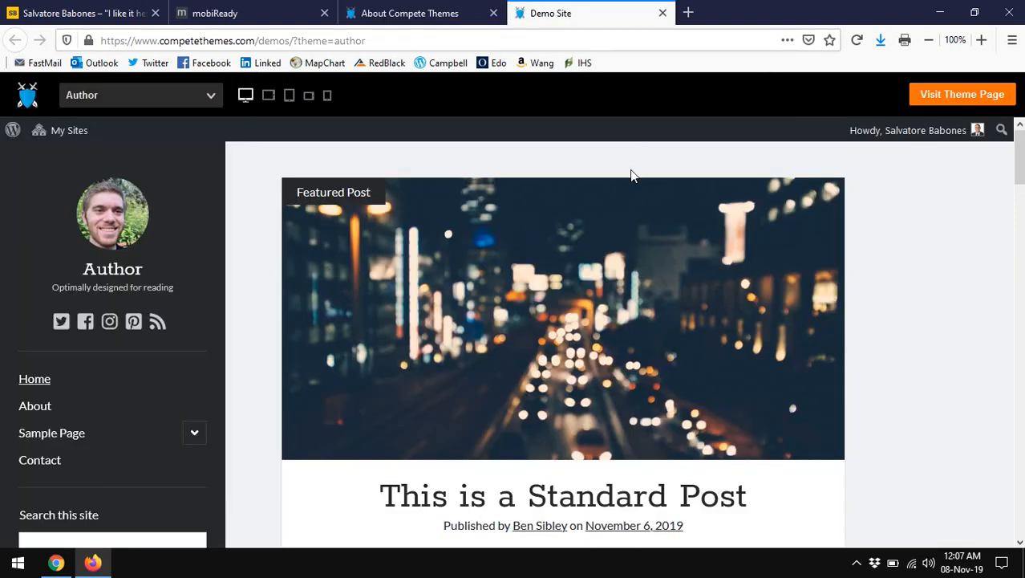